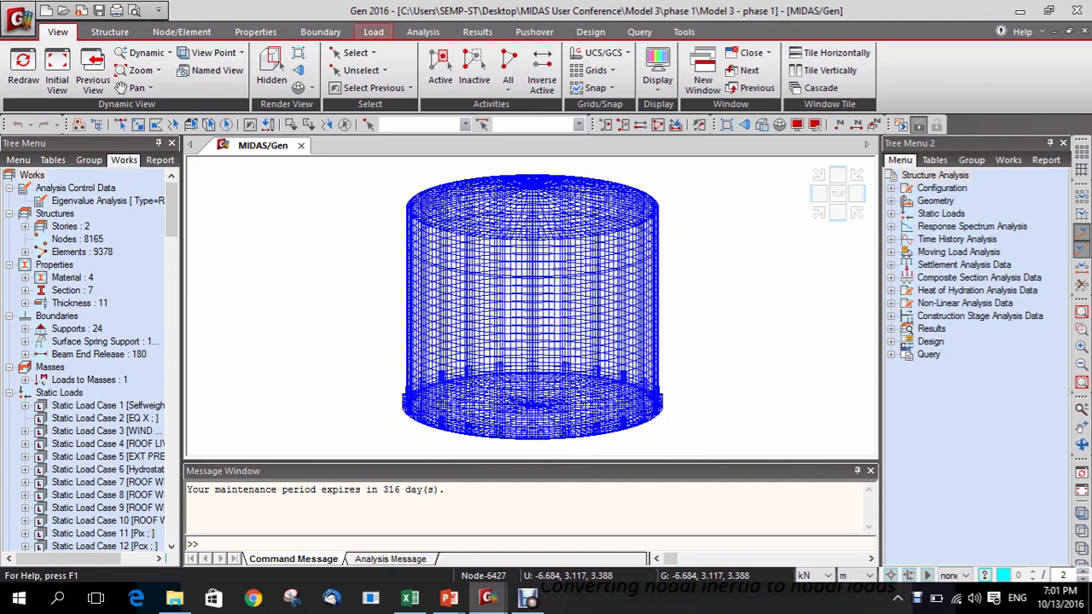
# Add a new response spectrum function under the dynamic loads and open its design spectrum generator
pyautogui.click(373, 32)
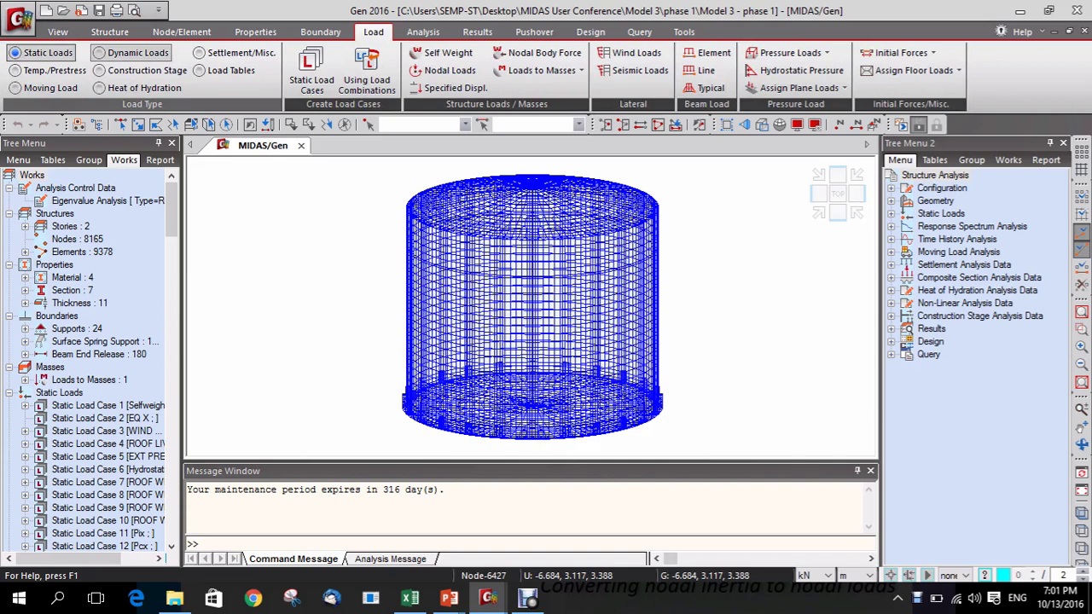
pyautogui.click(136, 53)
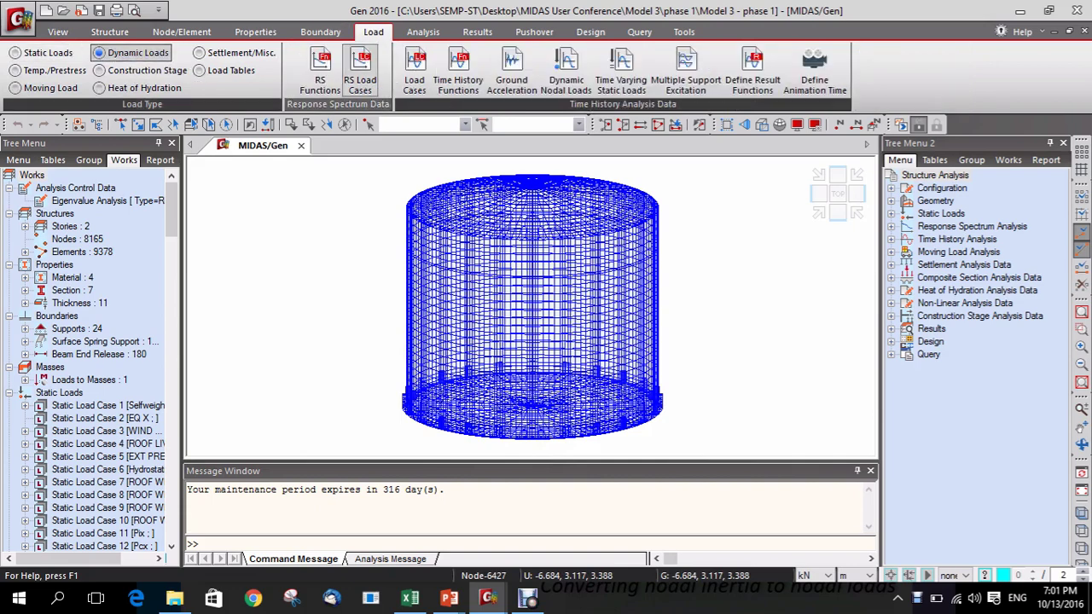
pyautogui.click(320, 61)
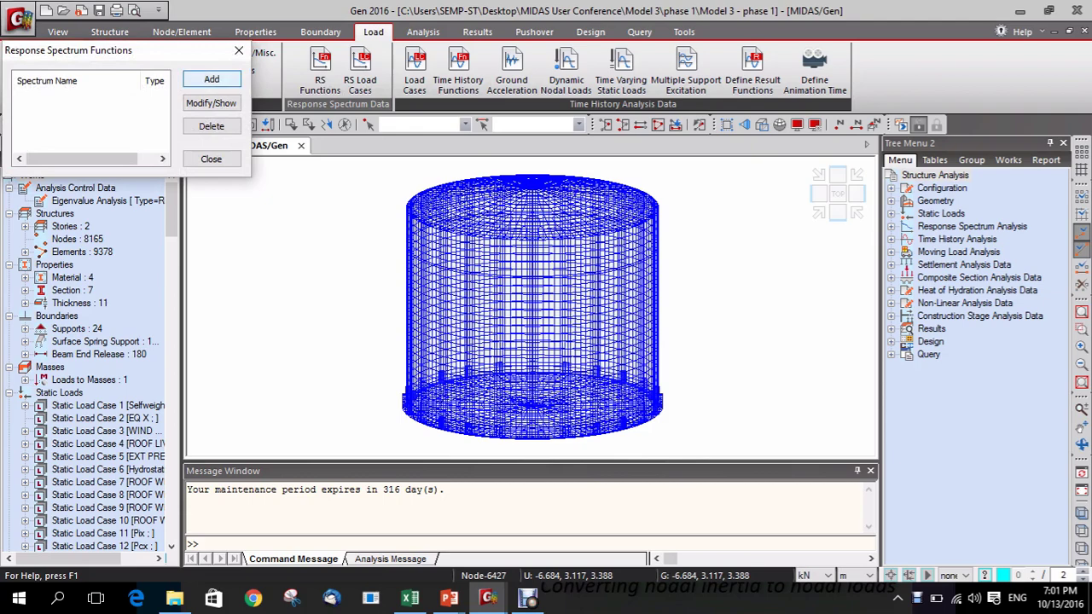
pyautogui.click(212, 78)
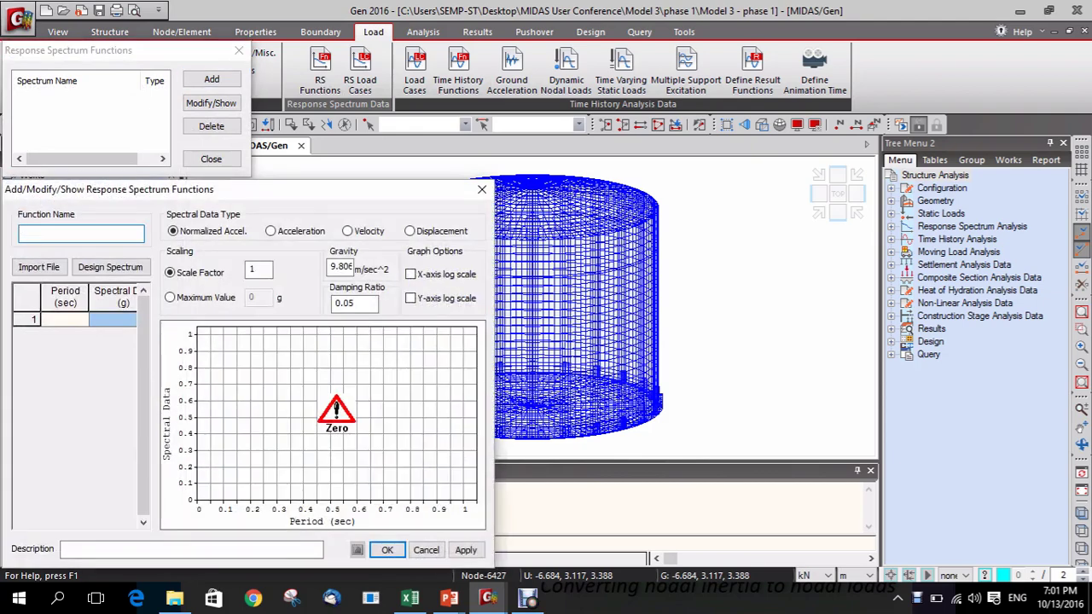
pyautogui.moveTo(243, 189); pyautogui.dragTo(293, 128)
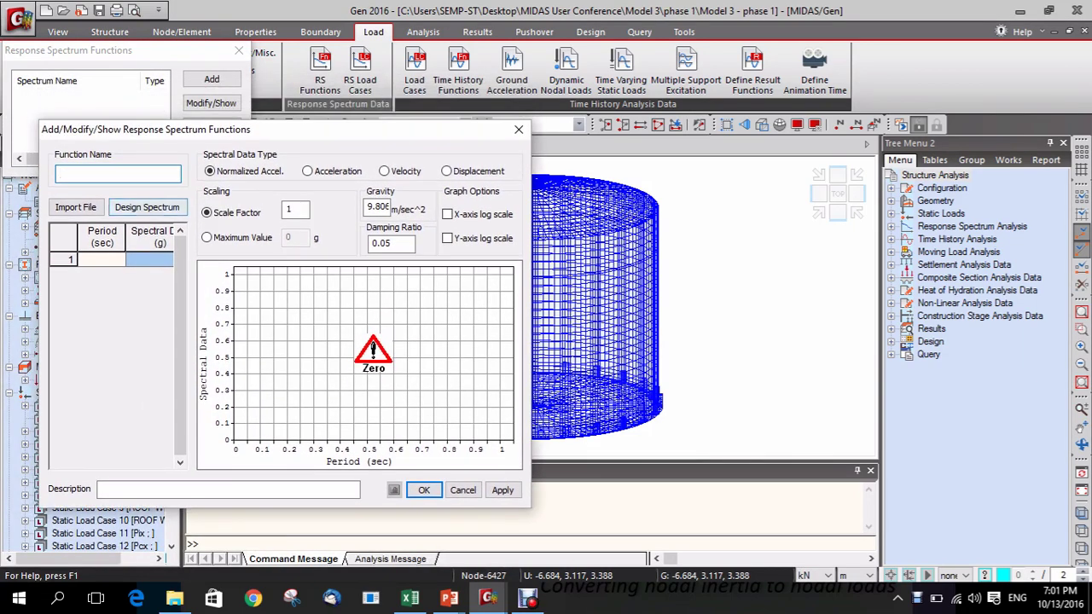
pyautogui.click(147, 206)
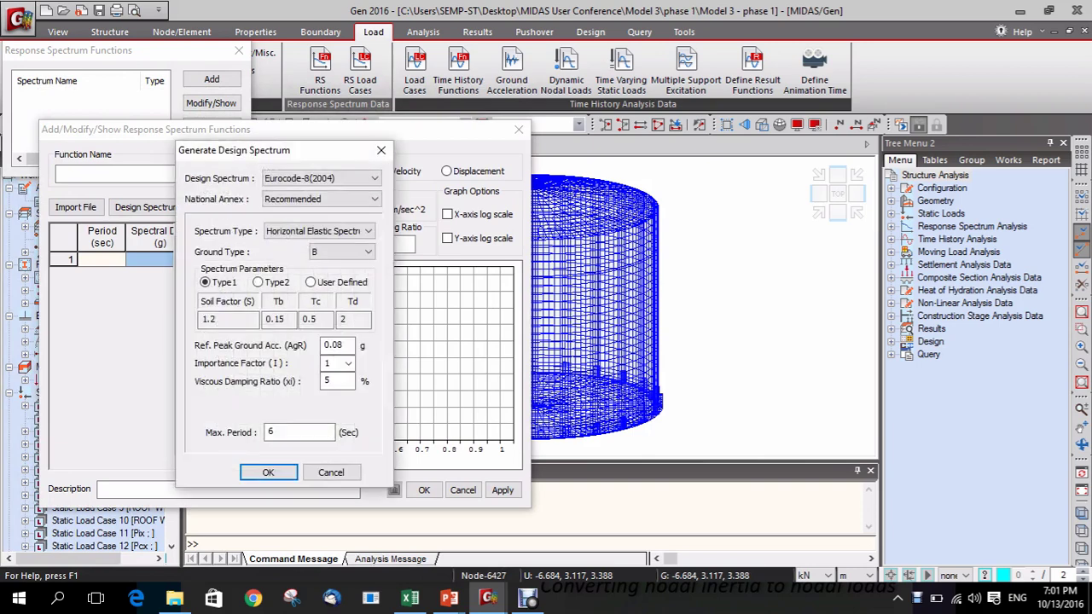
pyautogui.click(321, 177)
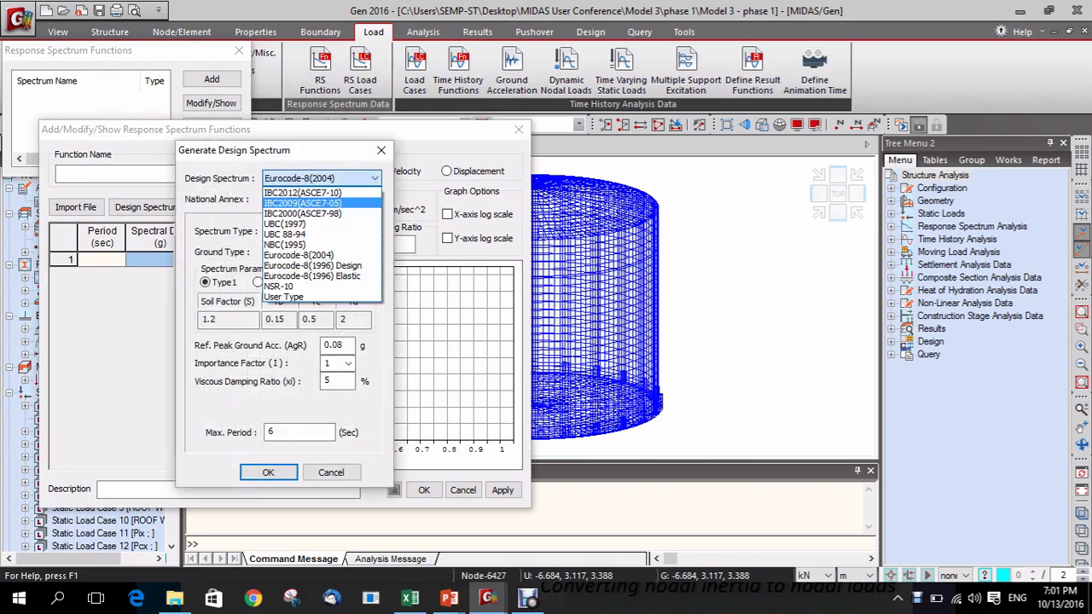
pyautogui.click(286, 223)
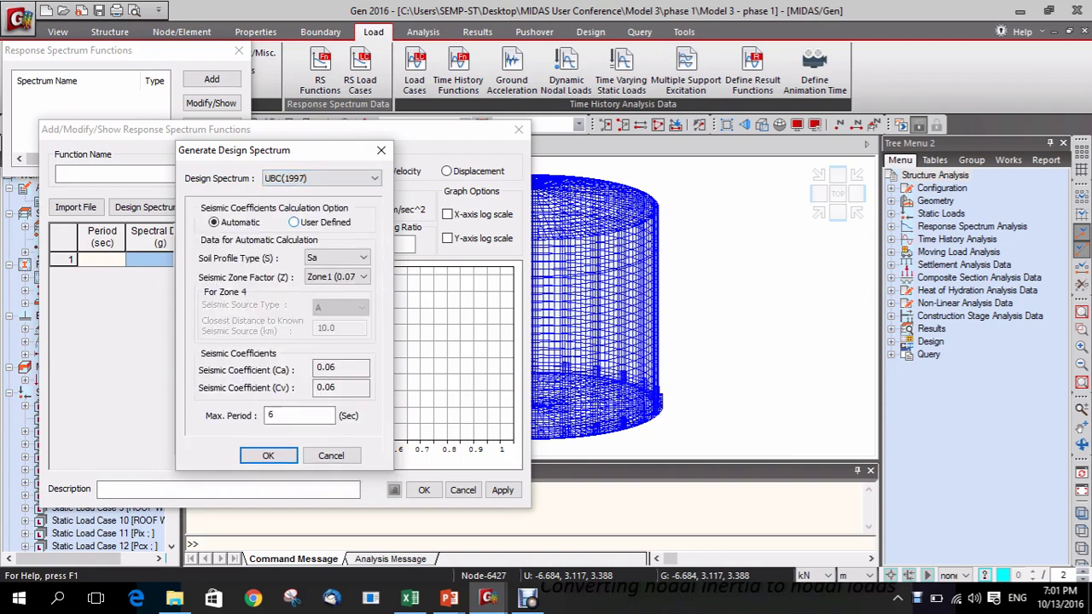
pyautogui.click(293, 222)
pyautogui.click(214, 222)
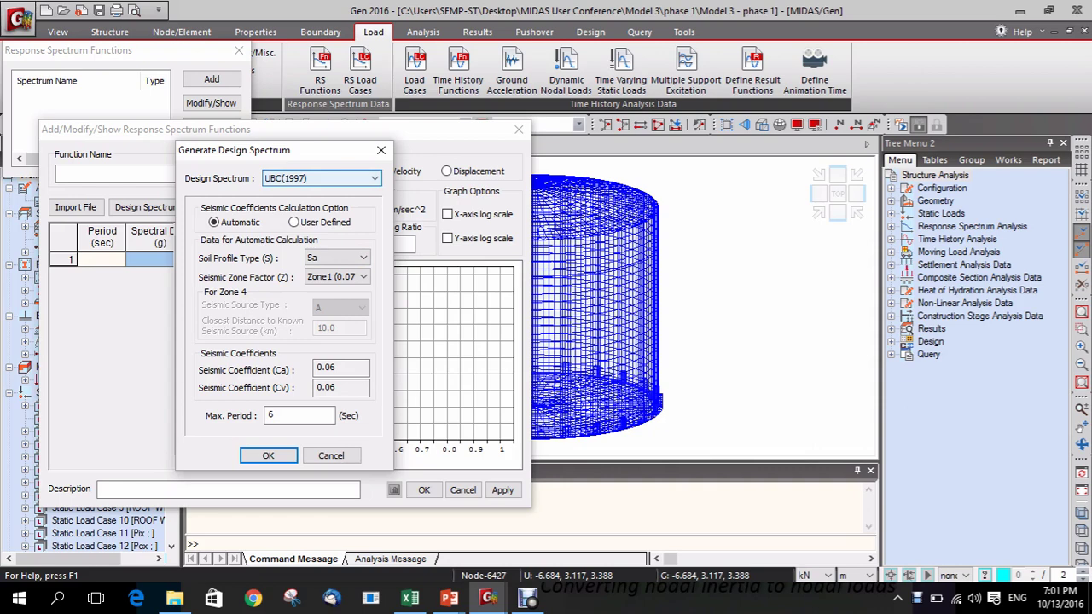
# Choose the IBC2009(ASCE7-05) design spectrum with site class D
pyautogui.click(320, 179)
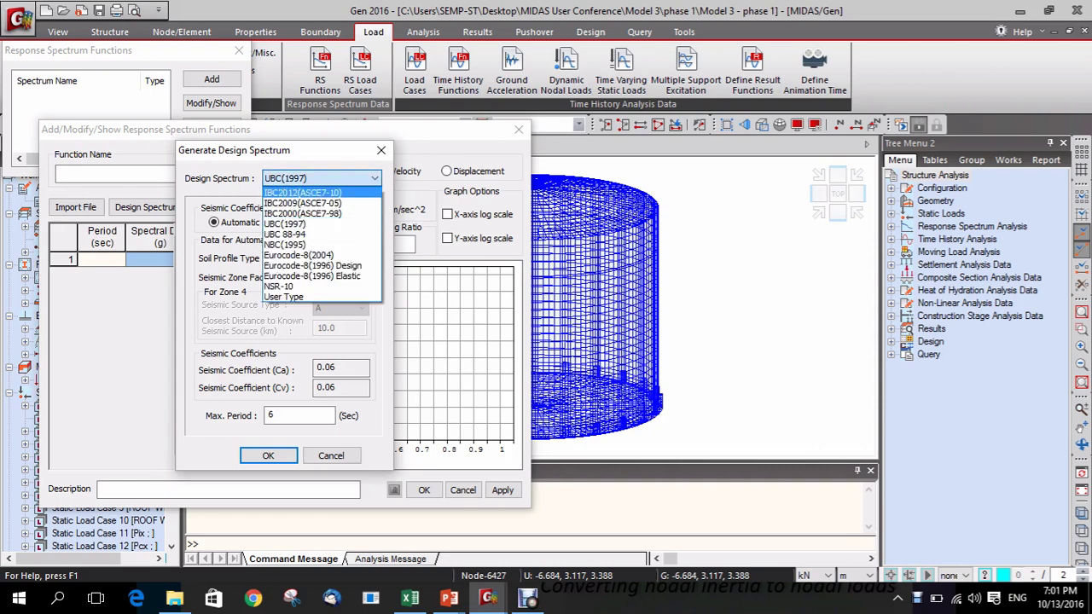
pyautogui.click(303, 203)
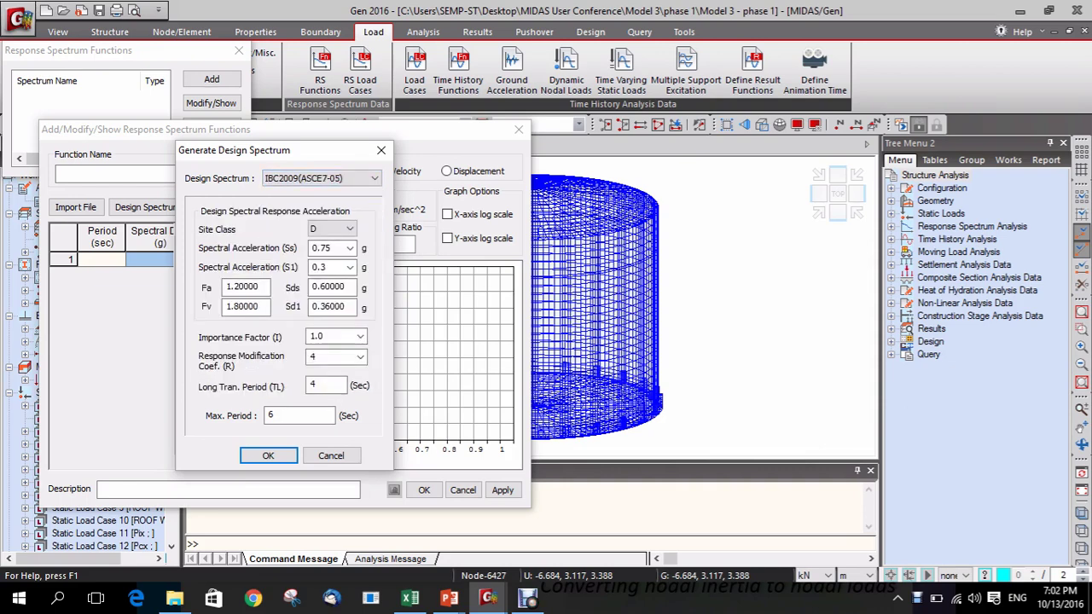
pyautogui.click(326, 386)
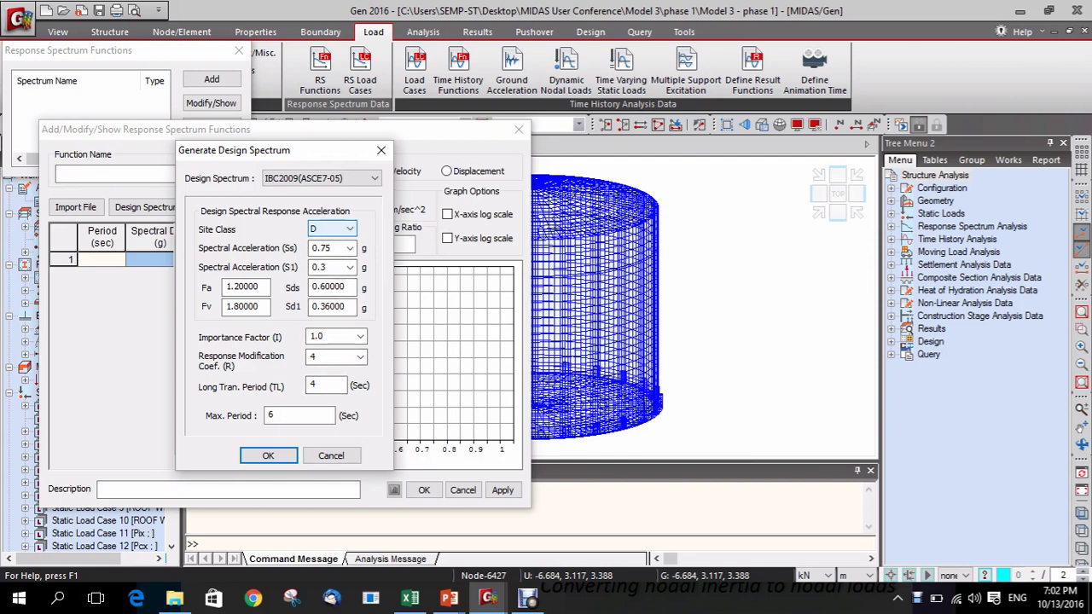
pyautogui.click(332, 229)
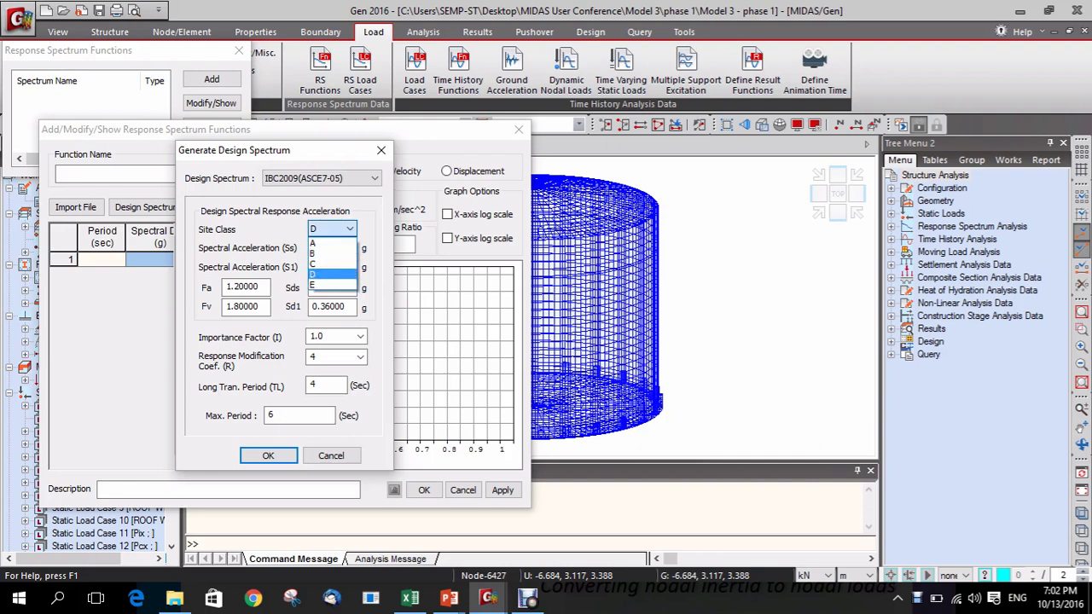
pyautogui.click(332, 274)
# Set the spectral accelerations to Ss 1.46 g and S1 0.66 g, and both site coefficients Fa and Fv to 1
pyautogui.press('Tab')
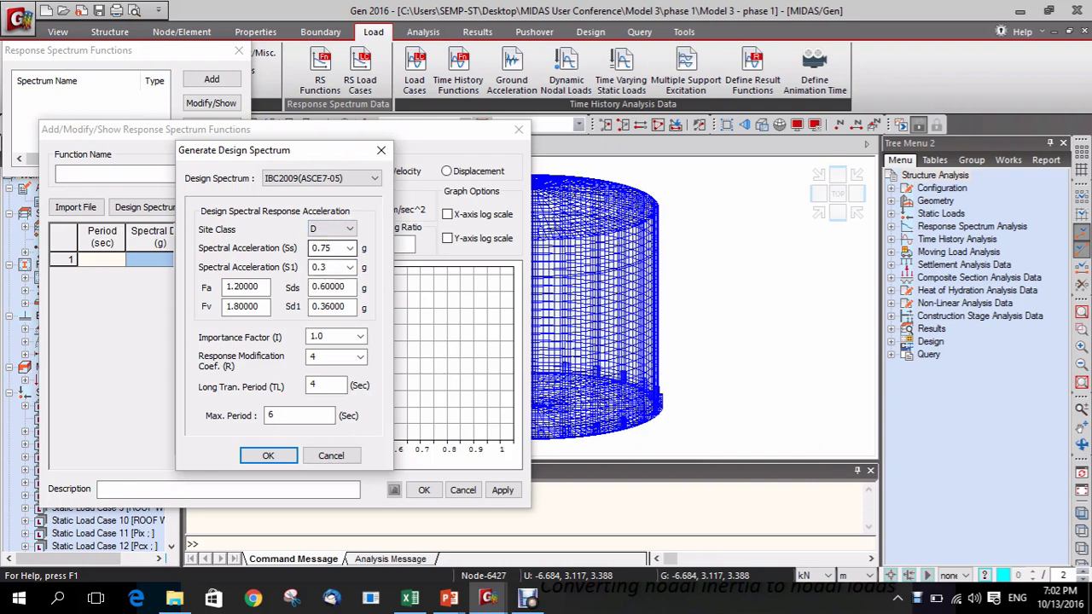
pyautogui.write('1.46')
pyautogui.press('Tab')
pyautogui.write('.66')
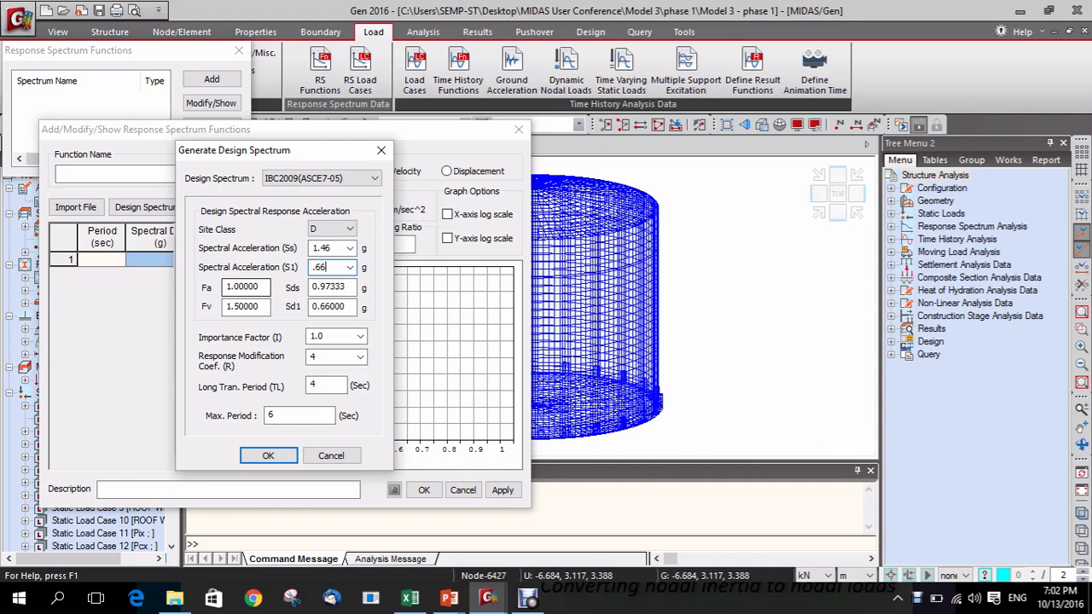
pyautogui.press('Tab')
pyautogui.write('1')
pyautogui.press('Tab')
pyautogui.write('1')
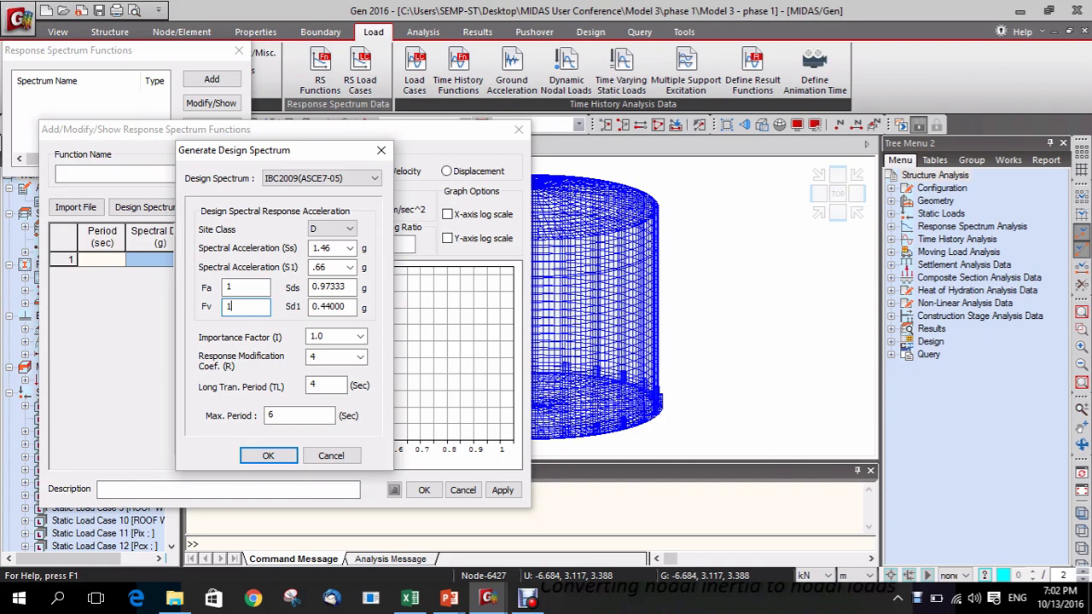
# Set the importance factor to 1.25 and the response modification coefficient to 3
pyautogui.doubleClick(317, 336)
pyautogui.click(360, 336)
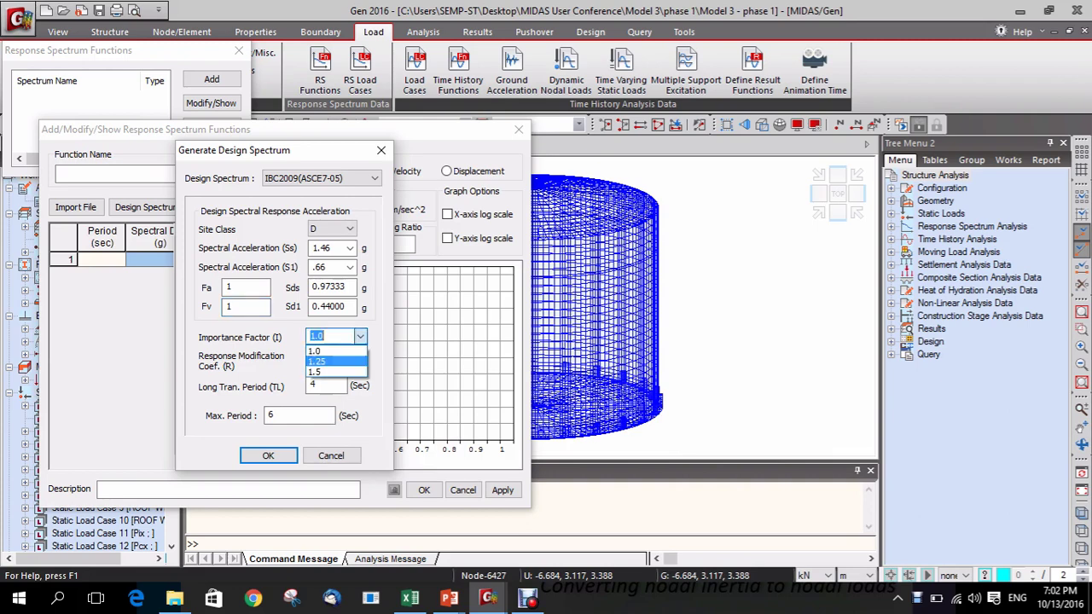
pyautogui.click(328, 361)
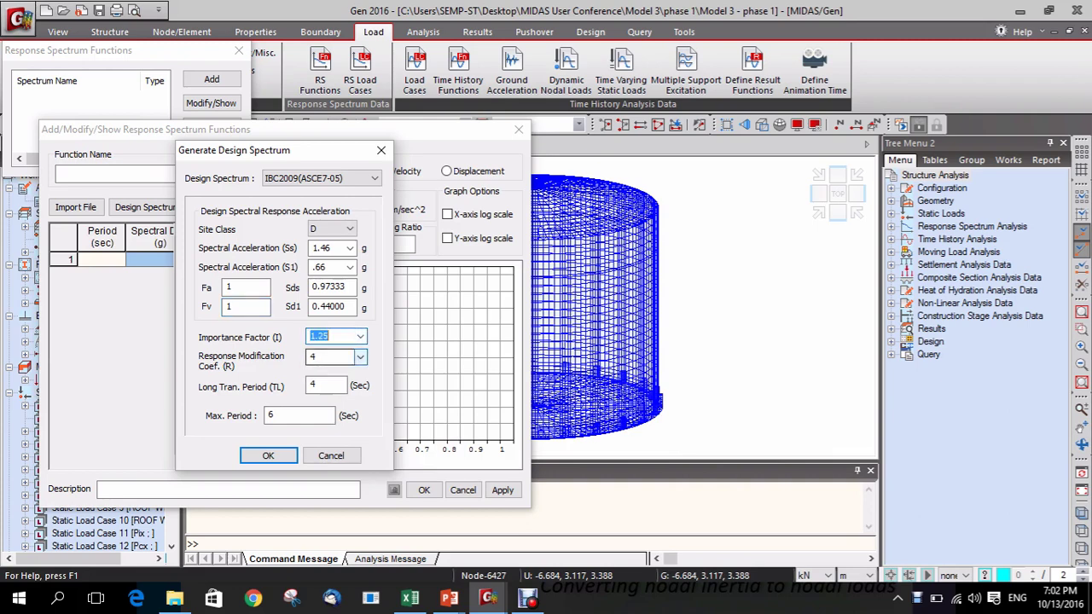
pyautogui.click(360, 356)
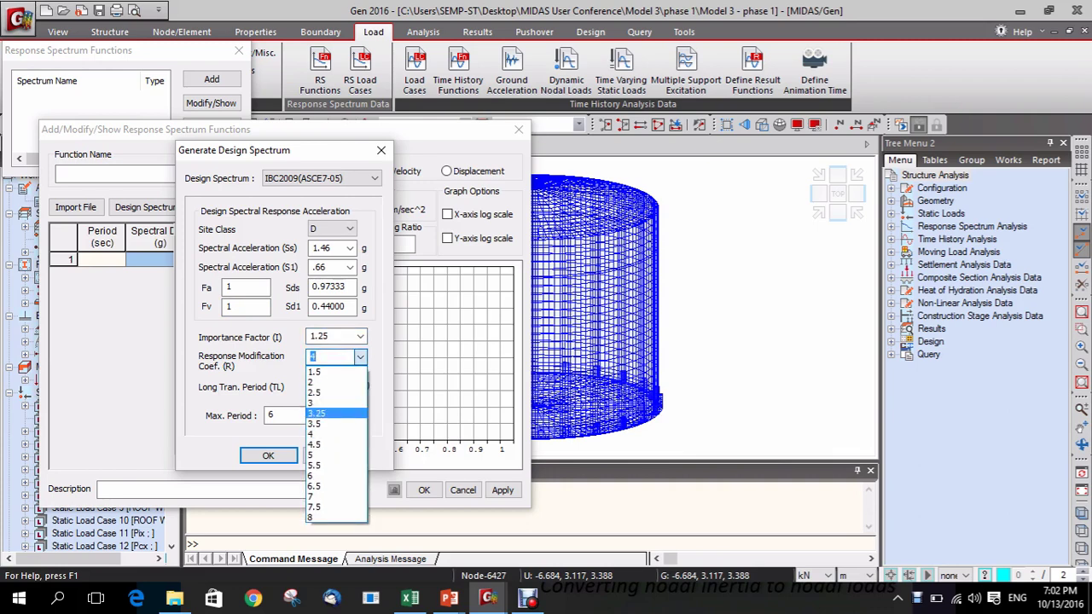
pyautogui.press('Up')
pyautogui.press('Up')
pyautogui.press('Return')
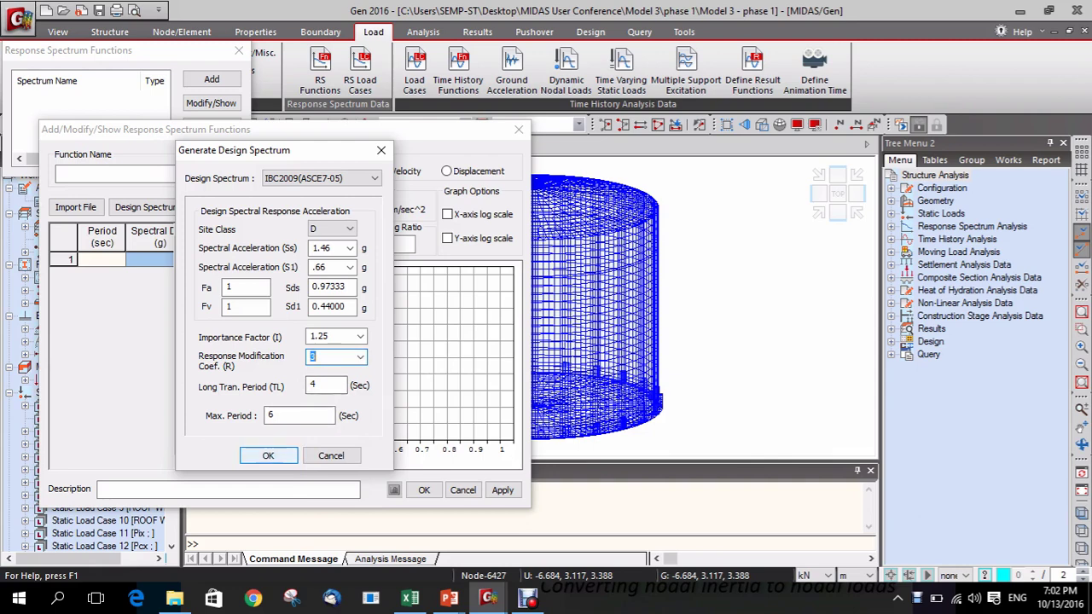
# Generate the design spectrum, save it as a response spectrum function and close the function list
pyautogui.click(268, 456)
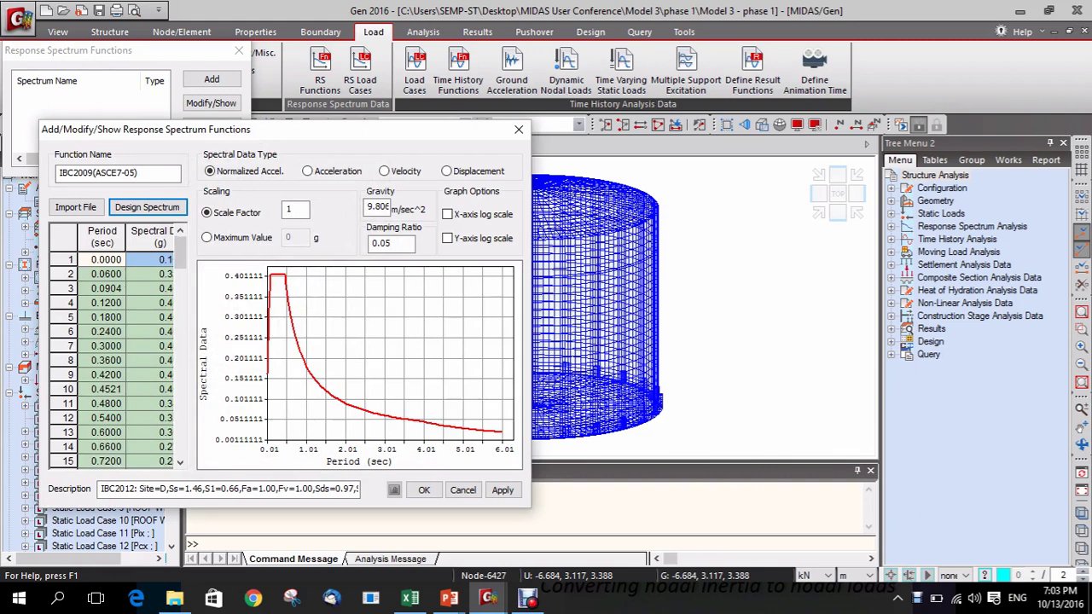
pyautogui.click(424, 490)
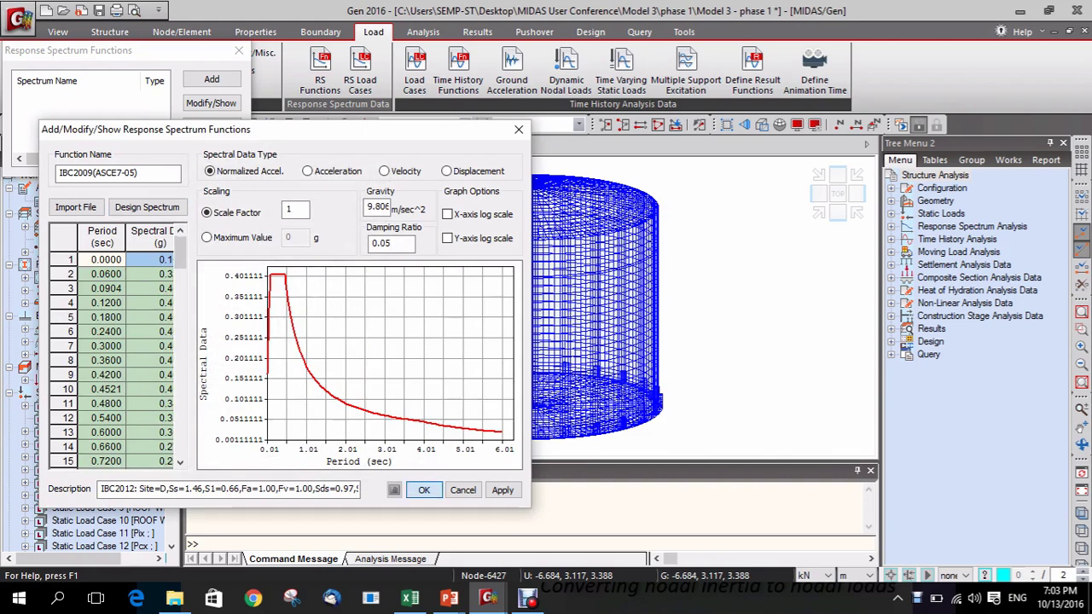
pyautogui.press('Return')
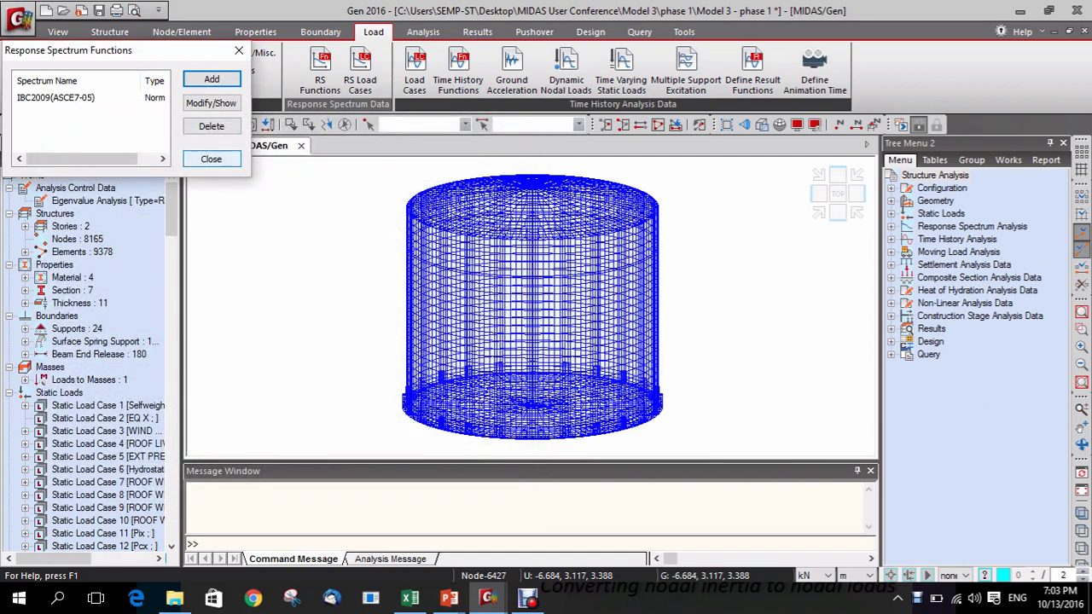
pyautogui.click(211, 158)
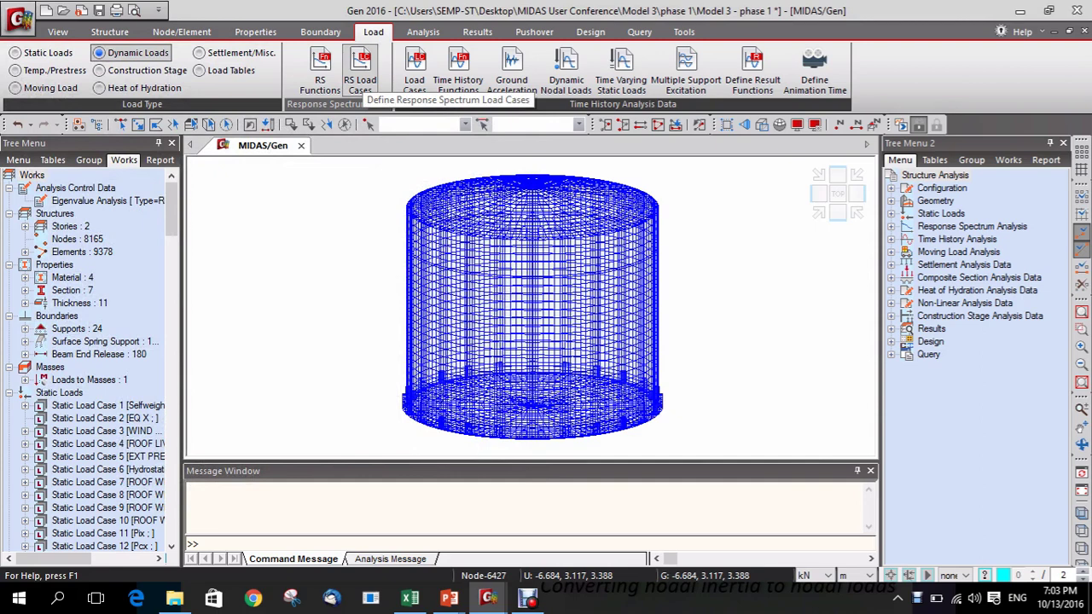
# Define a response spectrum load case named EQX with scale factor 1.25/3 and assign the IBC2009(ASCE7-05) function to it
pyautogui.click(359, 73)
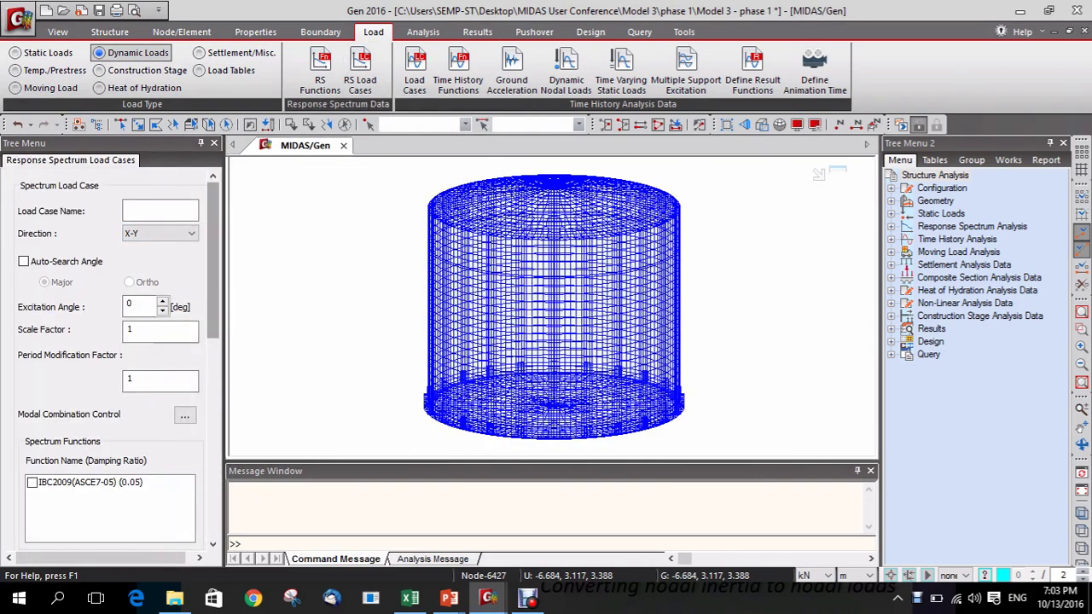
pyautogui.click(160, 210)
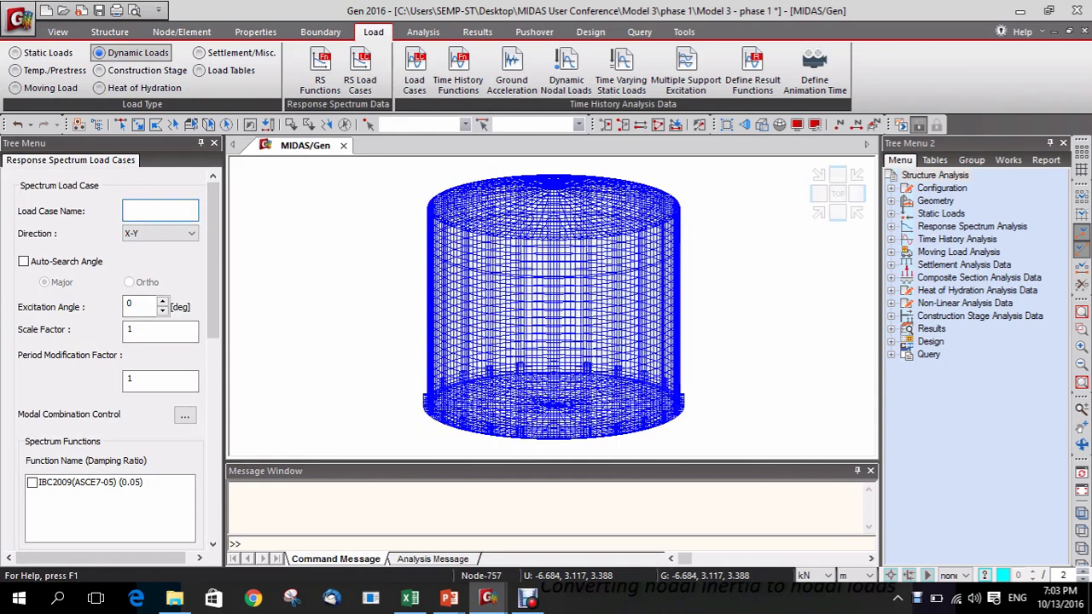
pyautogui.write('EQX')
pyautogui.press('Tab')
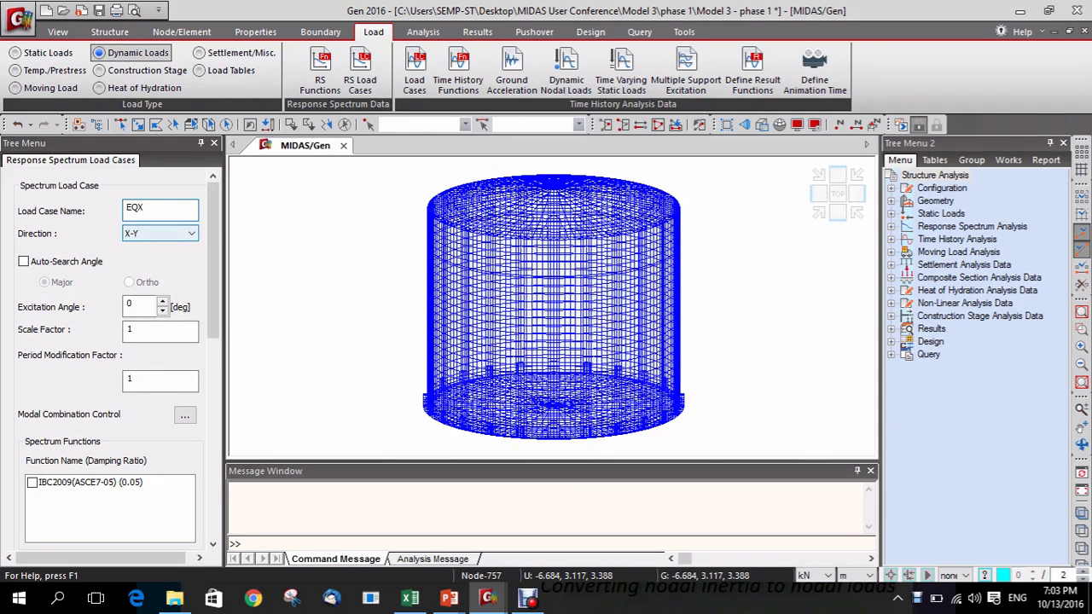
pyautogui.press('Tab')
pyautogui.press('Tab')
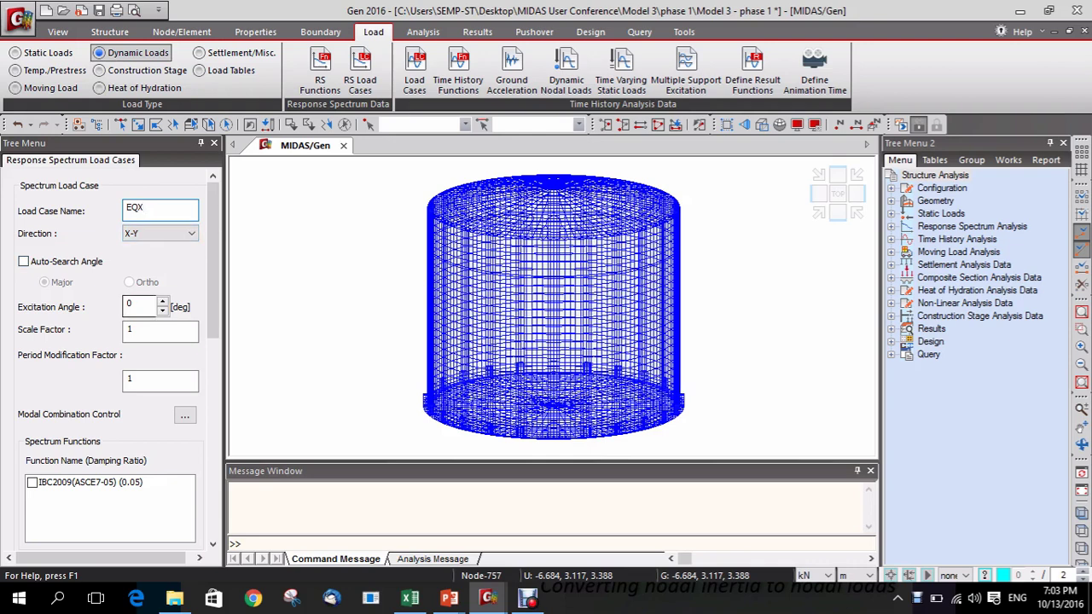
pyautogui.press('Tab')
pyautogui.press('Tab')
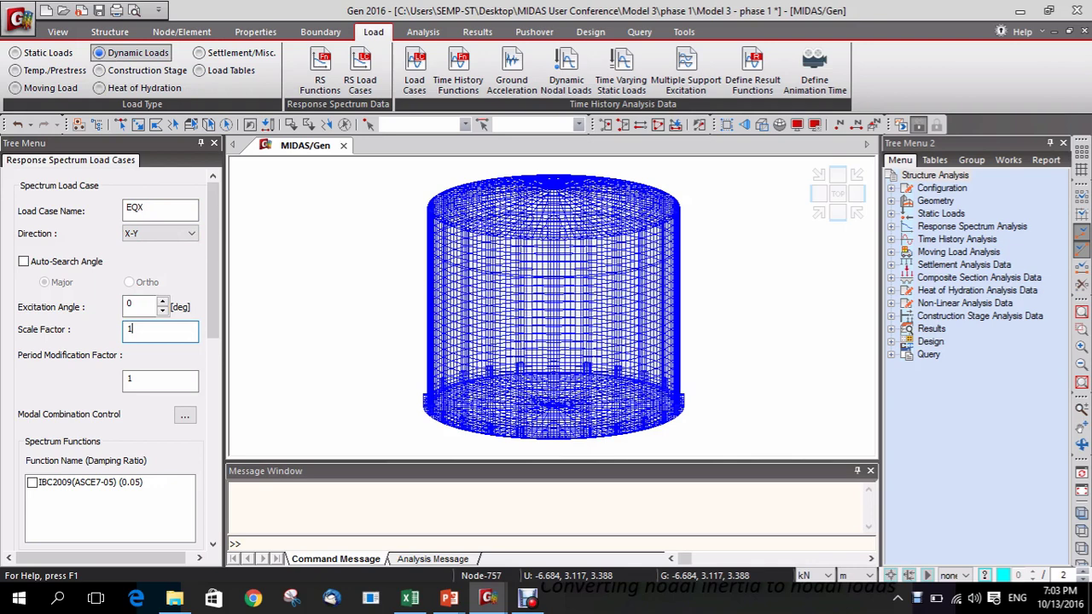
pyautogui.write('.25/3')
pyautogui.click(160, 381)
pyautogui.scroll(-1, 159, 381)
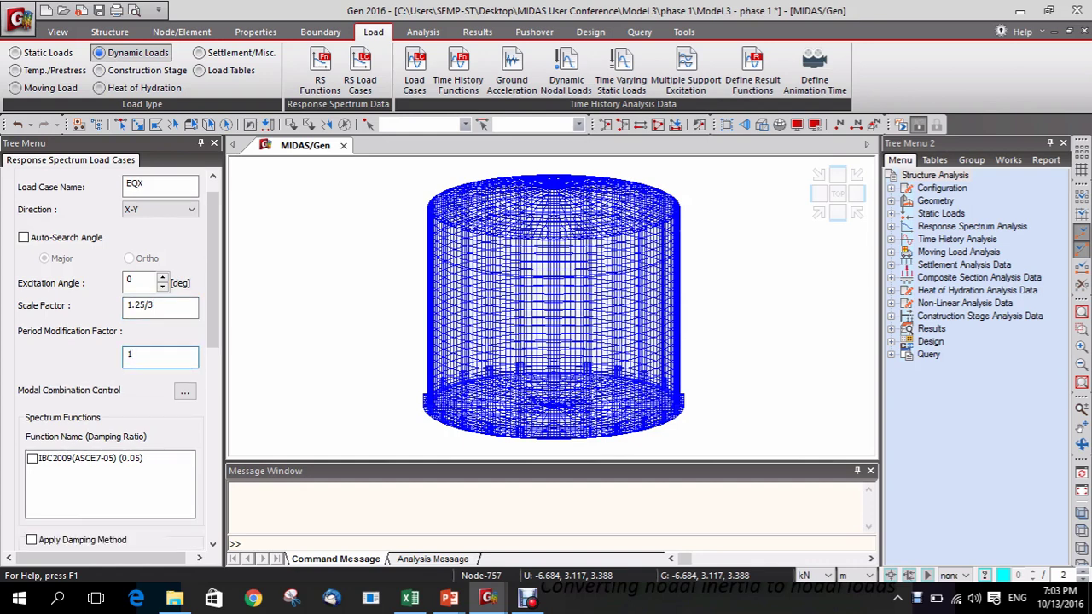
pyautogui.click(32, 458)
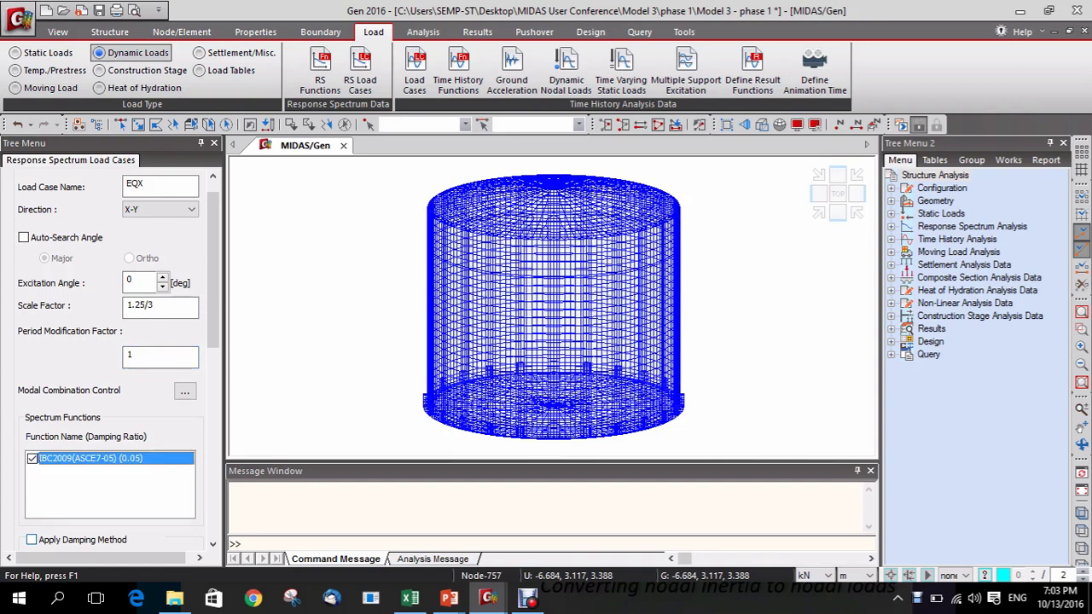
# Apply a modal damping method to the load case with a damping ratio of 0.02 for all modes
pyautogui.click(32, 539)
pyautogui.scroll(-3, 111, 427)
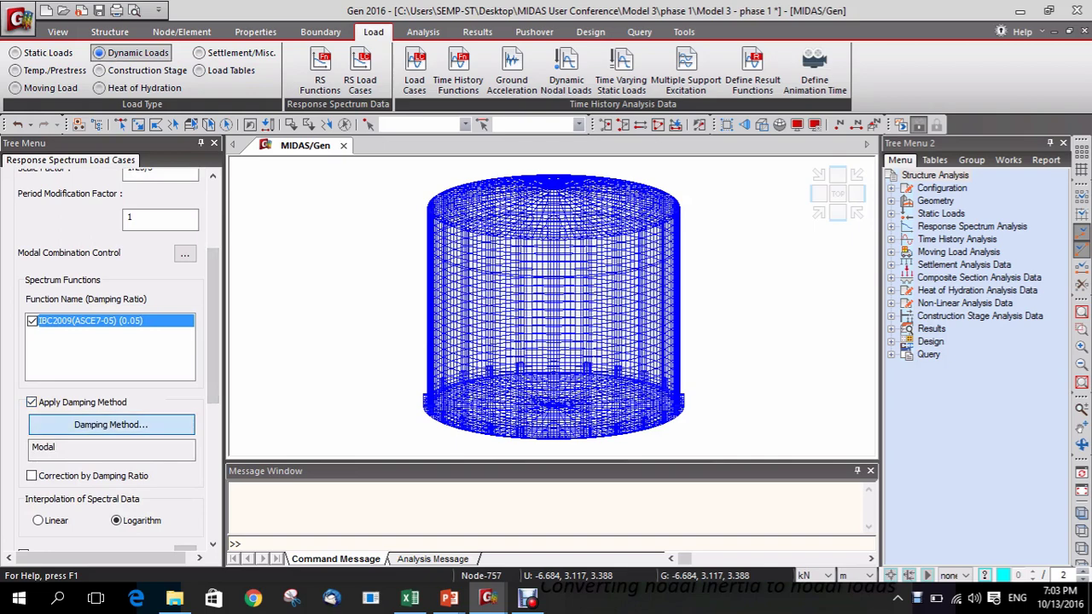
pyautogui.click(111, 424)
pyautogui.click(580, 235)
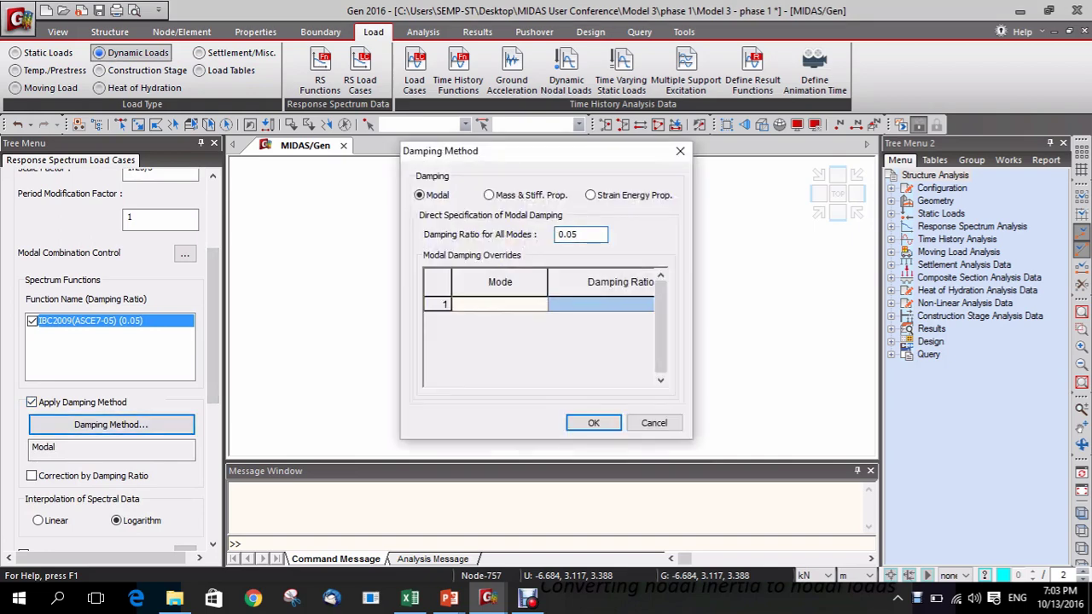
pyautogui.press('BackSpace')
pyautogui.write('2')
pyautogui.click(593, 423)
# Enable correction by damping ratio and add the EQX load case to the list
pyautogui.scroll(-3, 213, 341)
pyautogui.moveTo(214, 371); pyautogui.dragTo(213, 403)
pyautogui.click(31, 283)
pyautogui.scroll(-3, 111, 358)
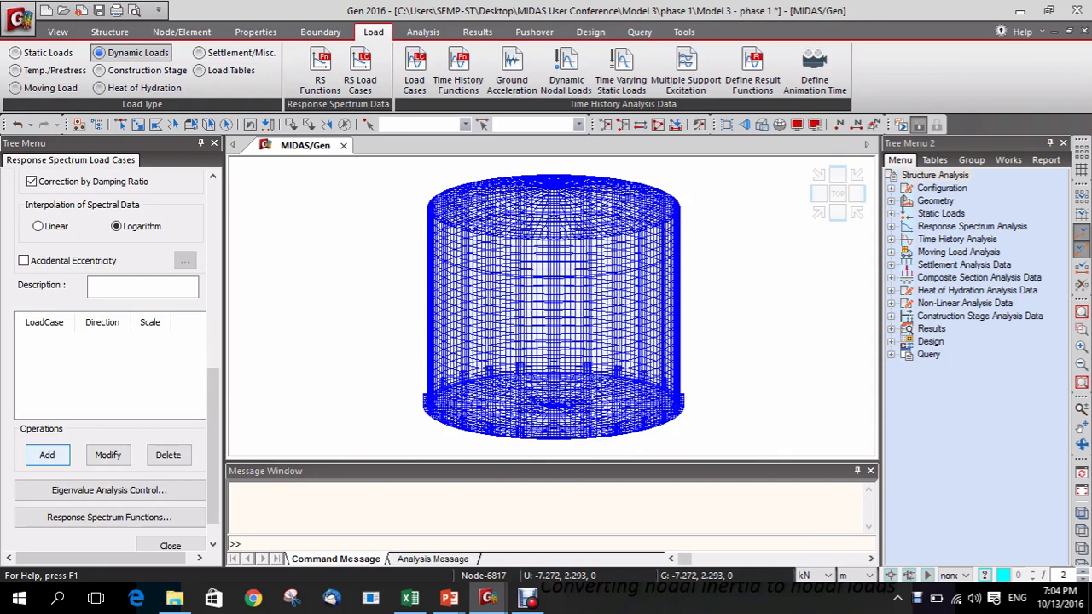
pyautogui.click(47, 455)
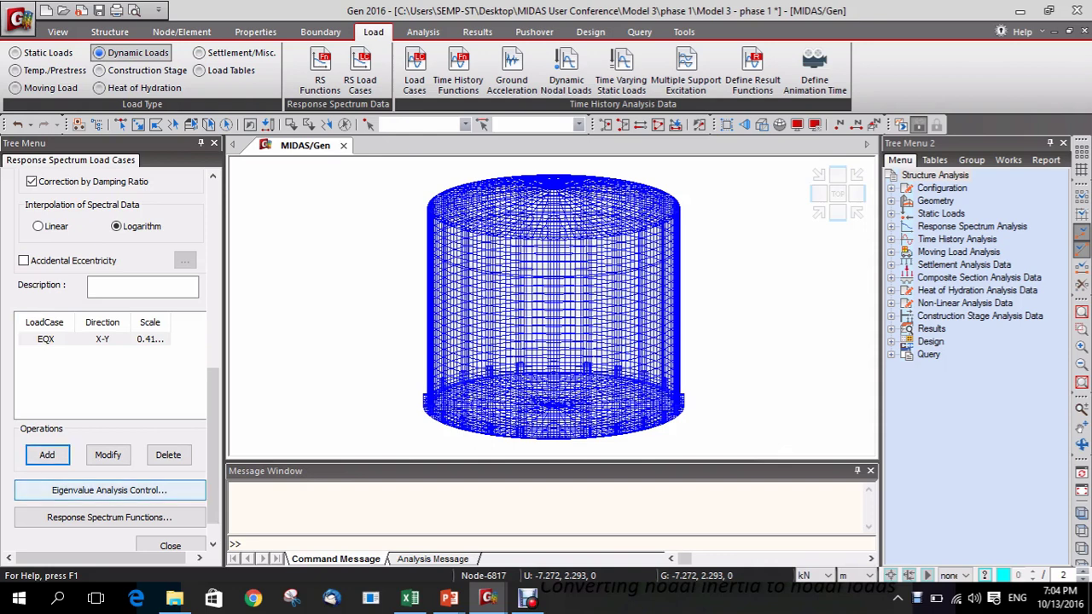
# Close the response spectrum load case settings, switch to the phase 2 model and show the Works tree in the second tree menu
pyautogui.click(170, 546)
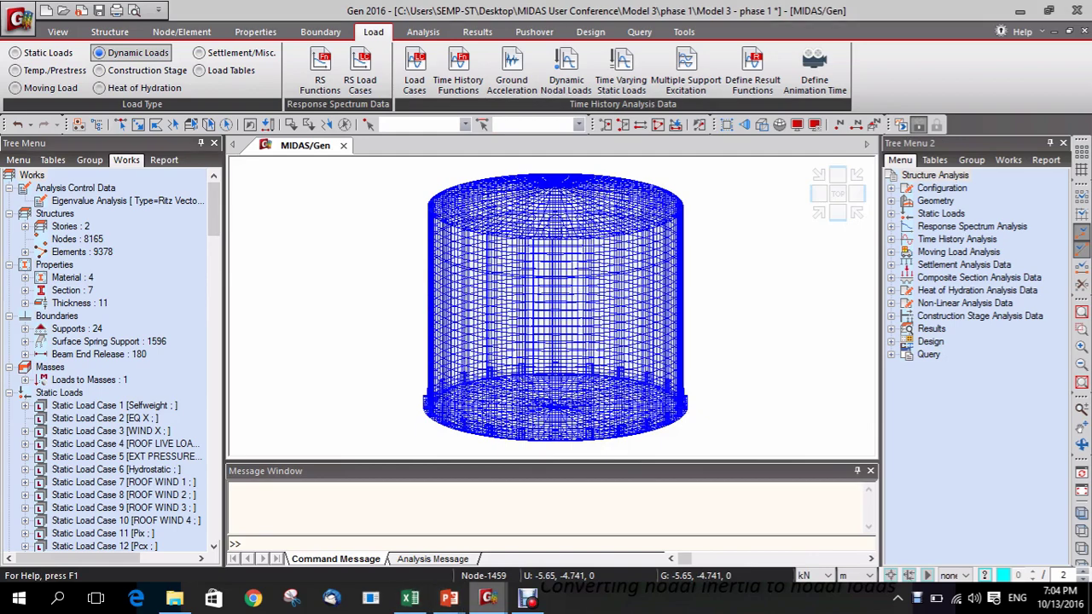
pyautogui.moveTo(488, 599)
pyautogui.moveTo(661, 533)
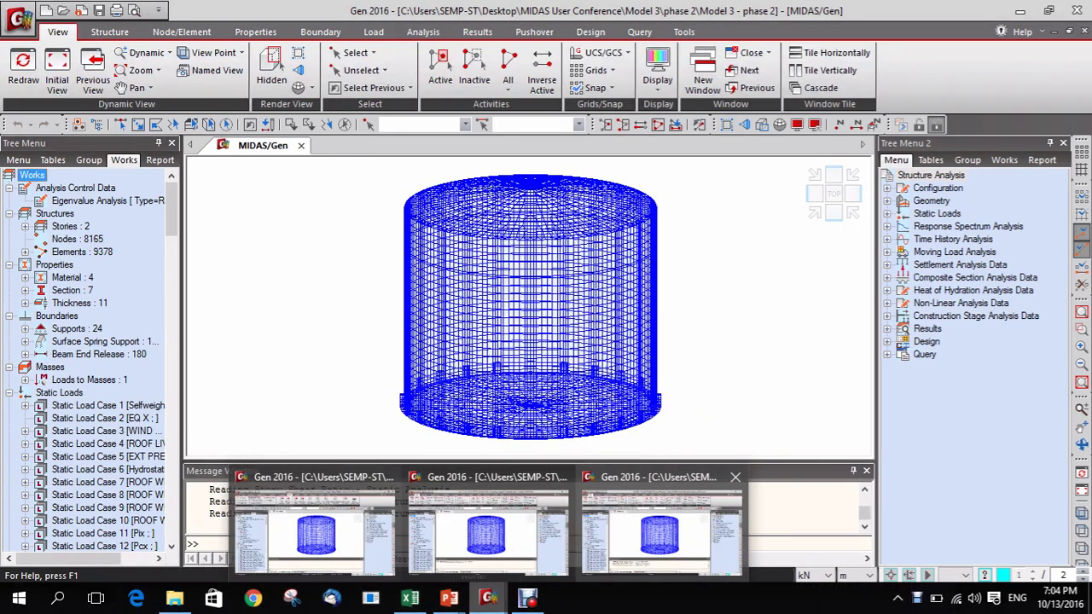
pyautogui.click(661, 525)
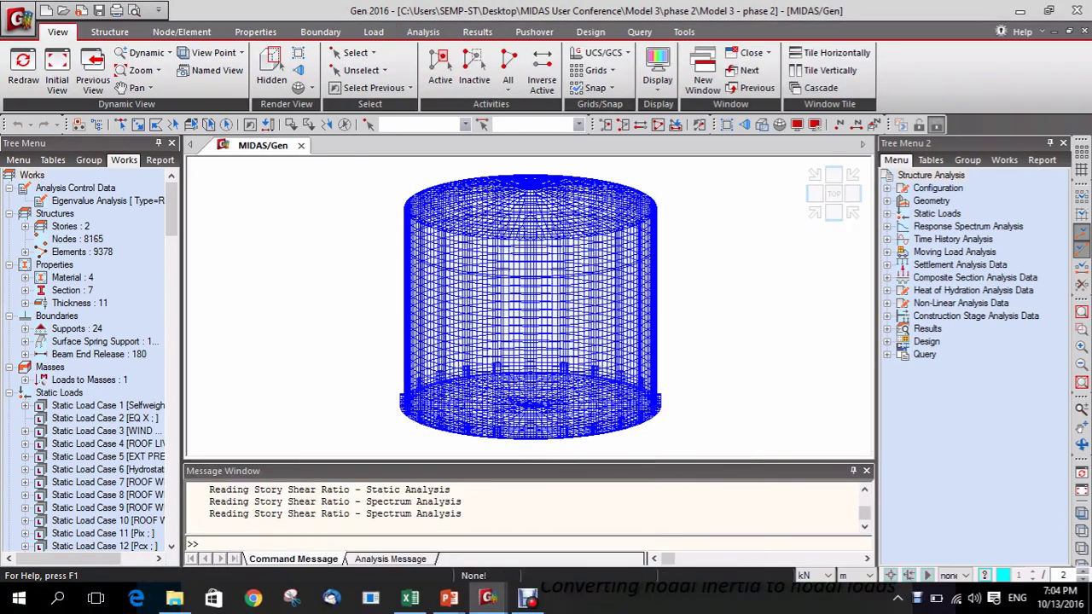
pyautogui.click(1003, 160)
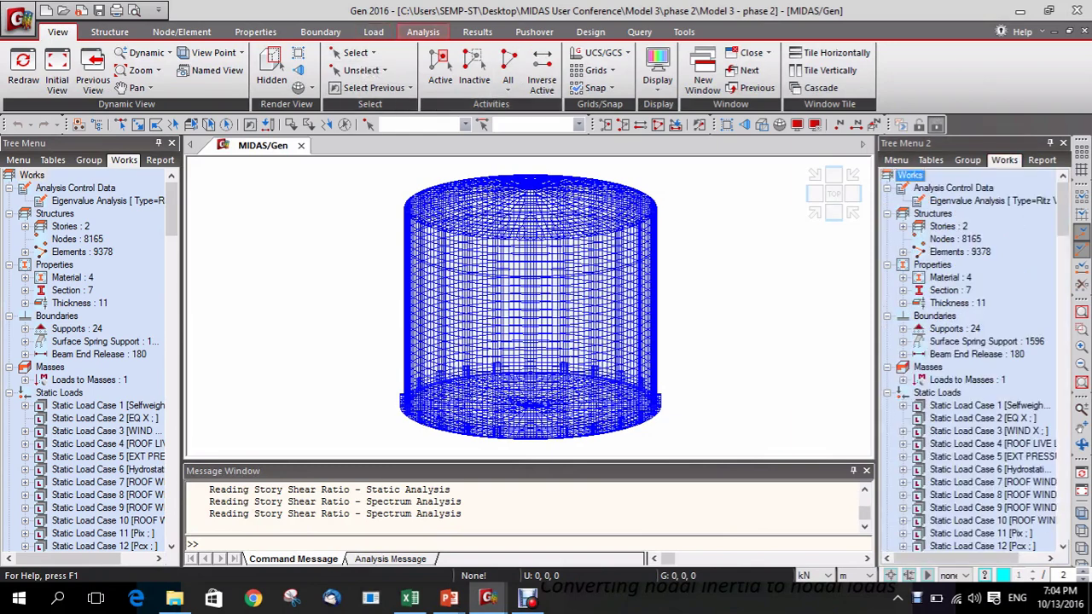
# Generate the results table of nodal response spectrum results for the EQX(RS) load case
pyautogui.click(477, 32)
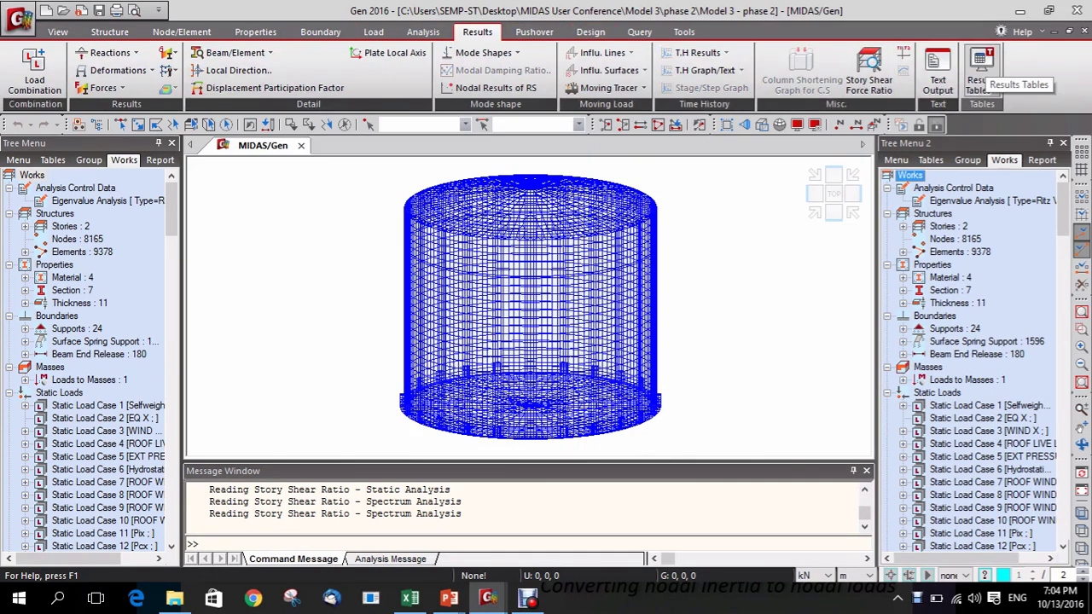
pyautogui.click(981, 75)
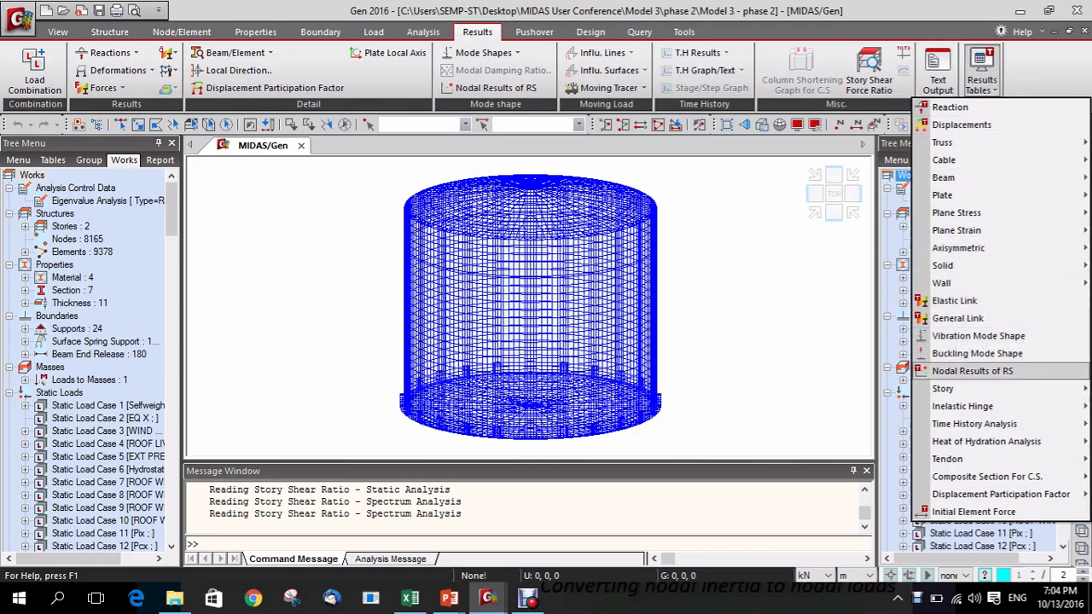
pyautogui.click(973, 370)
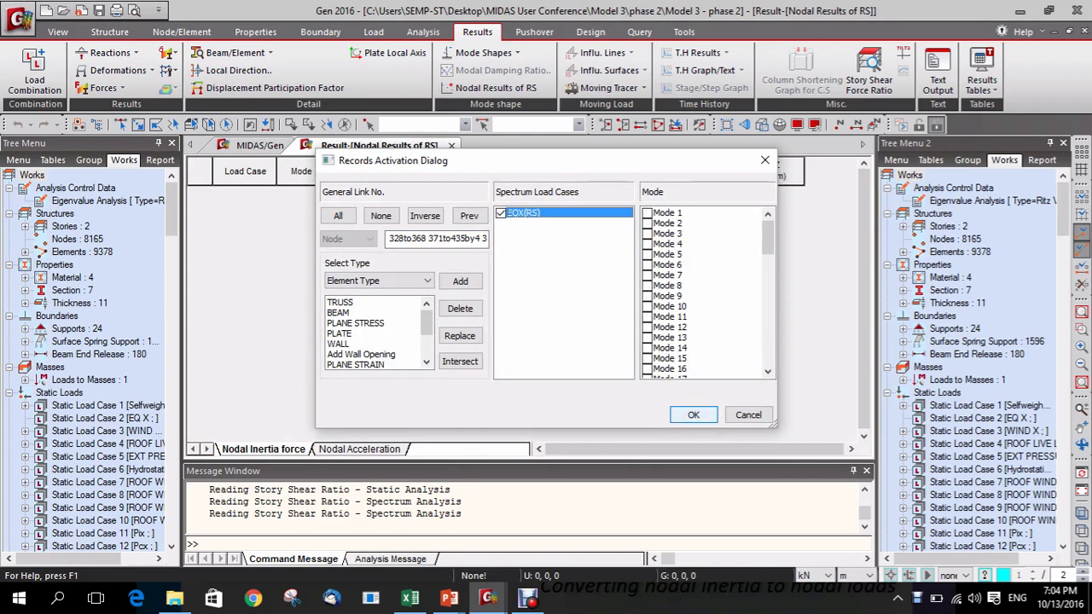
pyautogui.click(693, 415)
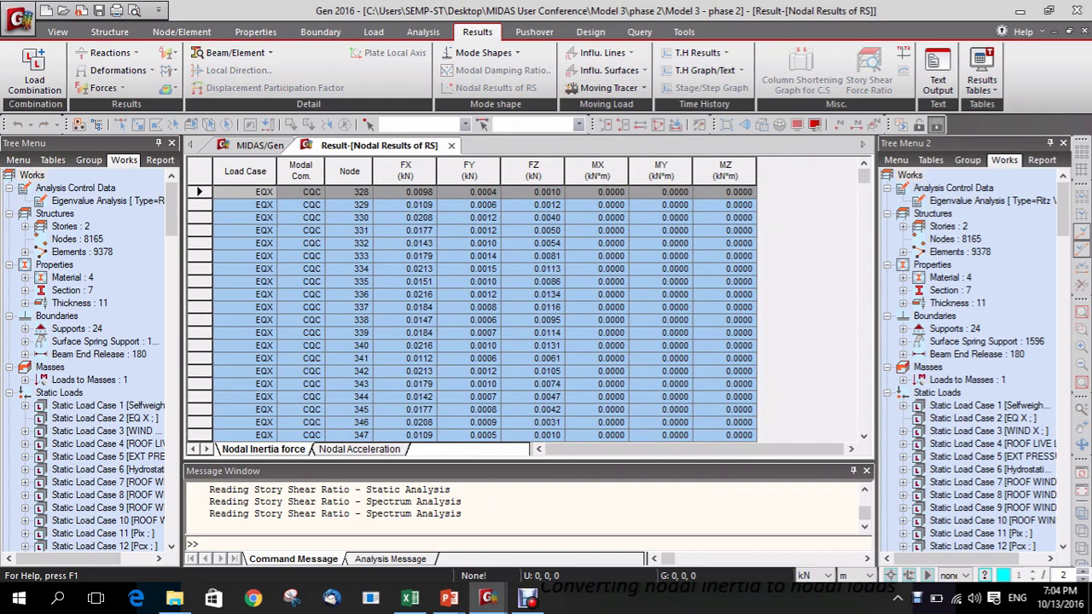
# Convert the EQX (RS) nodal inertia forces to nodal loads in static load case EQ X, accepting deletion of the analysis results
pyautogui.rightClick(478, 295)
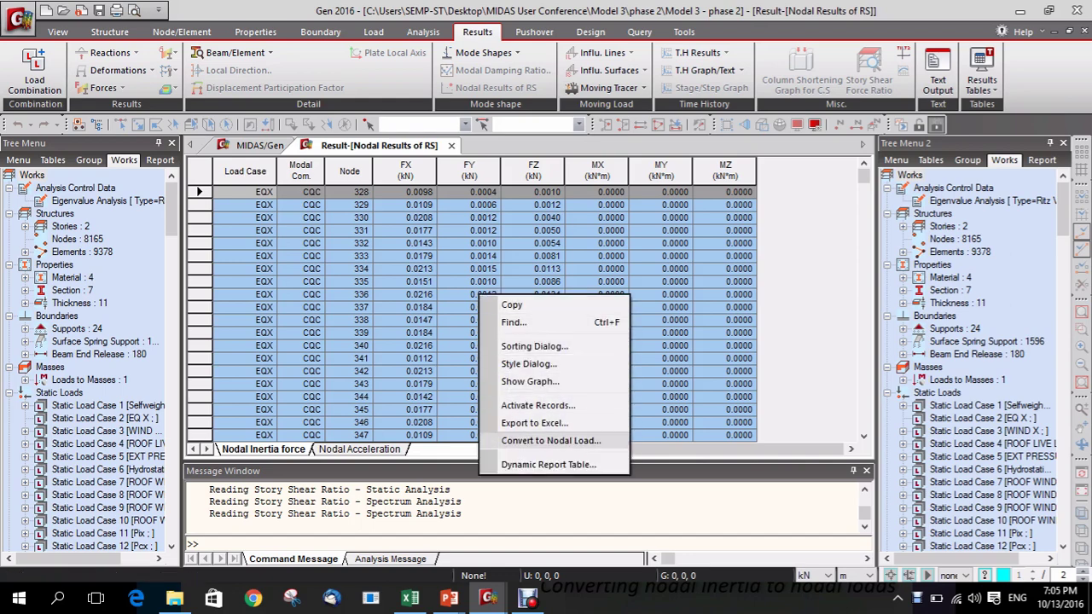
pyautogui.click(551, 440)
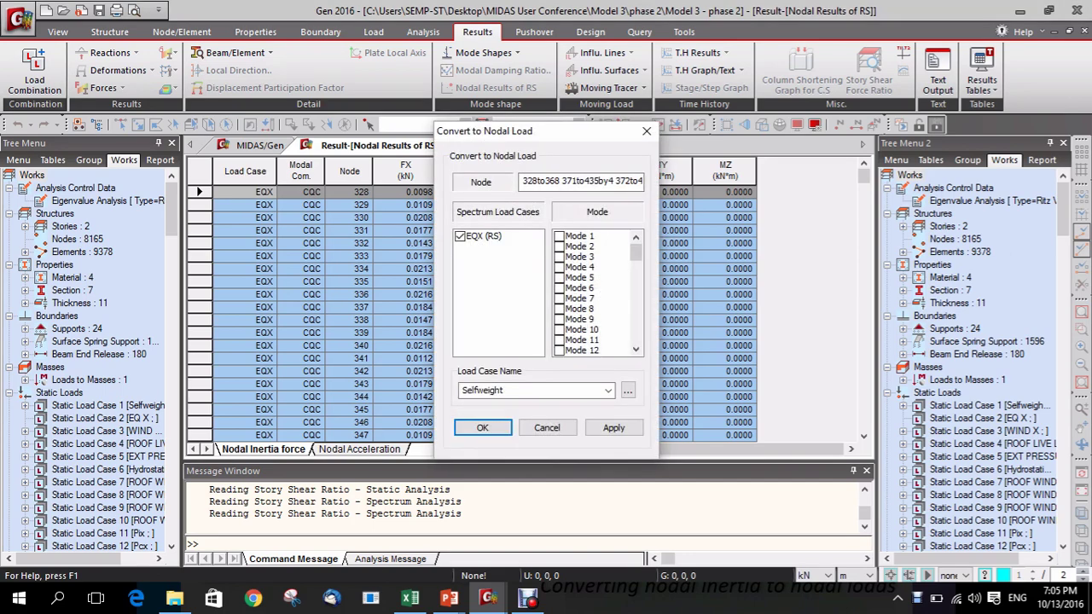
pyautogui.click(607, 390)
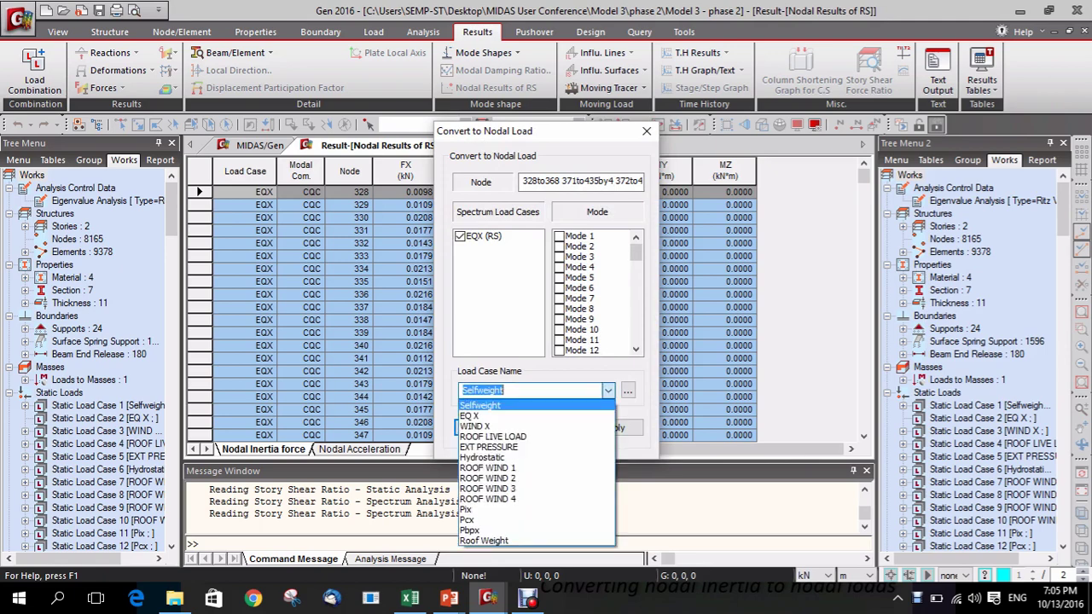
pyautogui.click(474, 415)
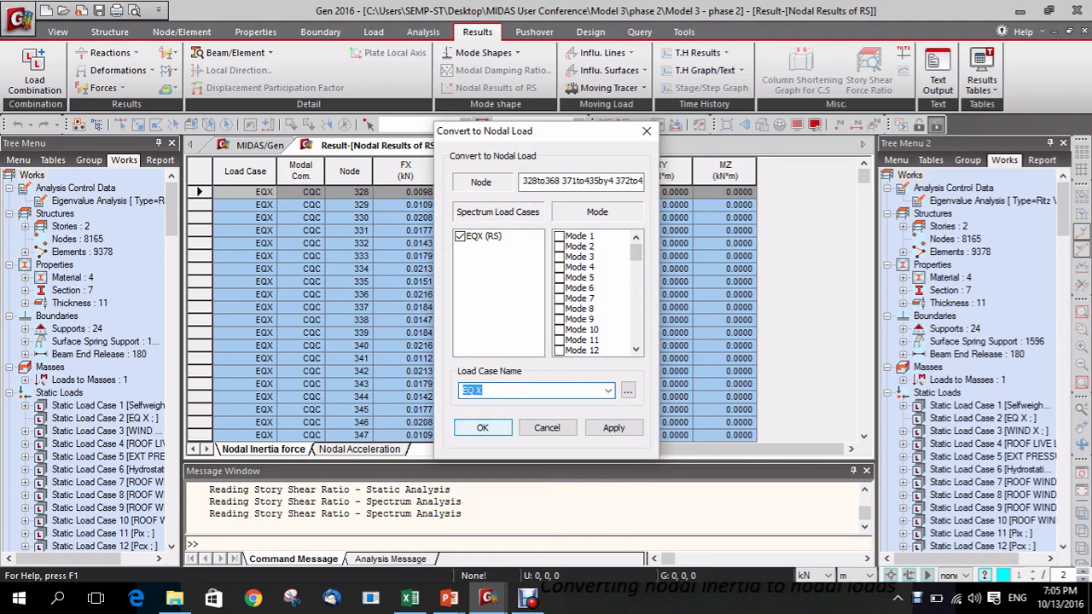
pyautogui.click(482, 428)
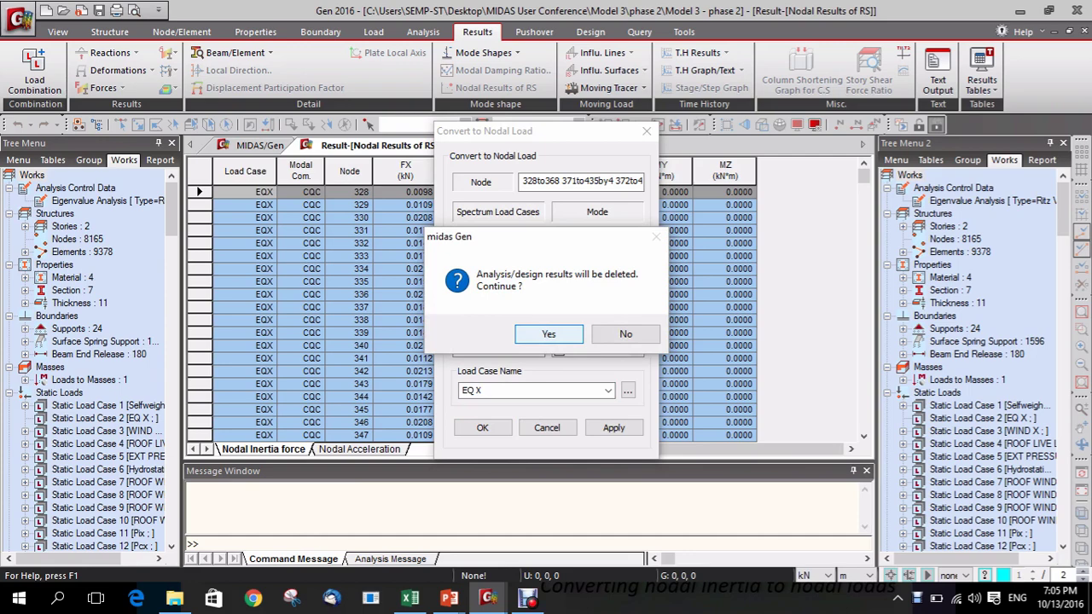
pyautogui.click(549, 334)
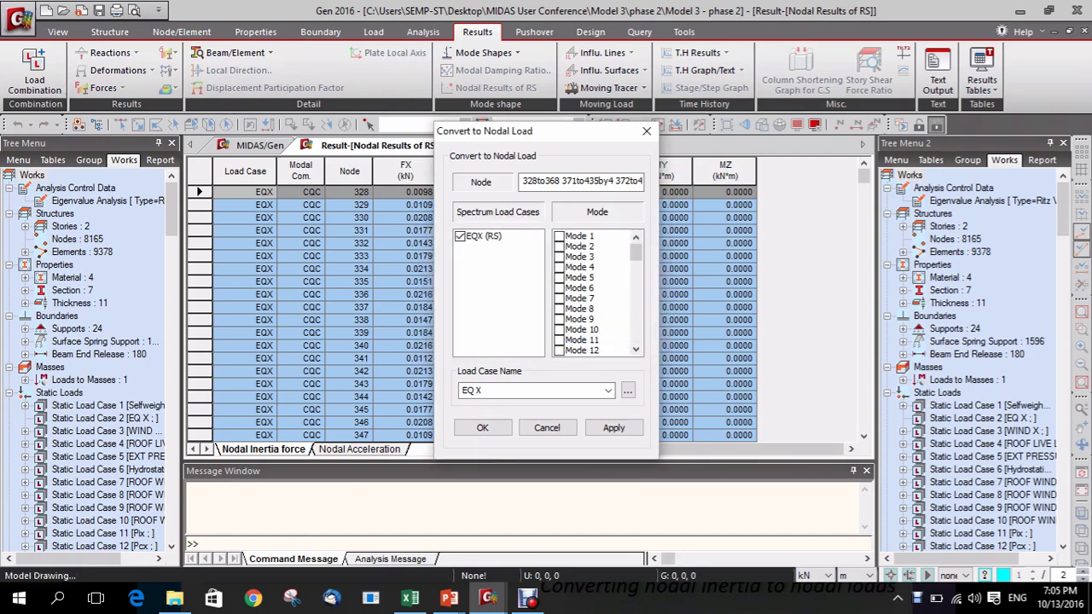
# Switch to the complete model and display the nodal loads of static load case EQ X on the tank
pyautogui.moveTo(488, 598)
pyautogui.click(488, 529)
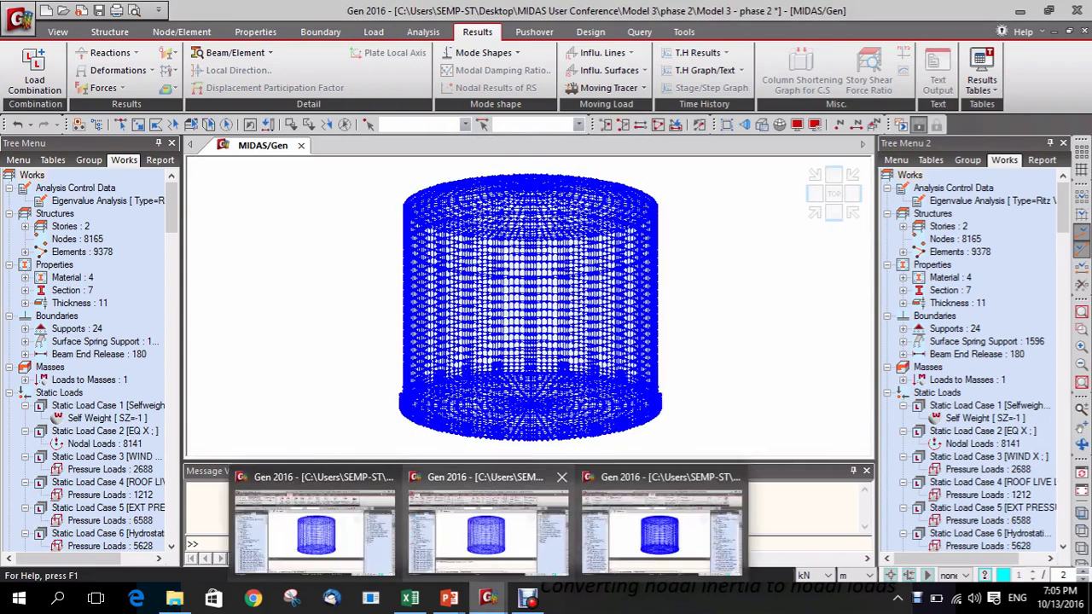
pyautogui.click(488, 528)
pyautogui.click(316, 529)
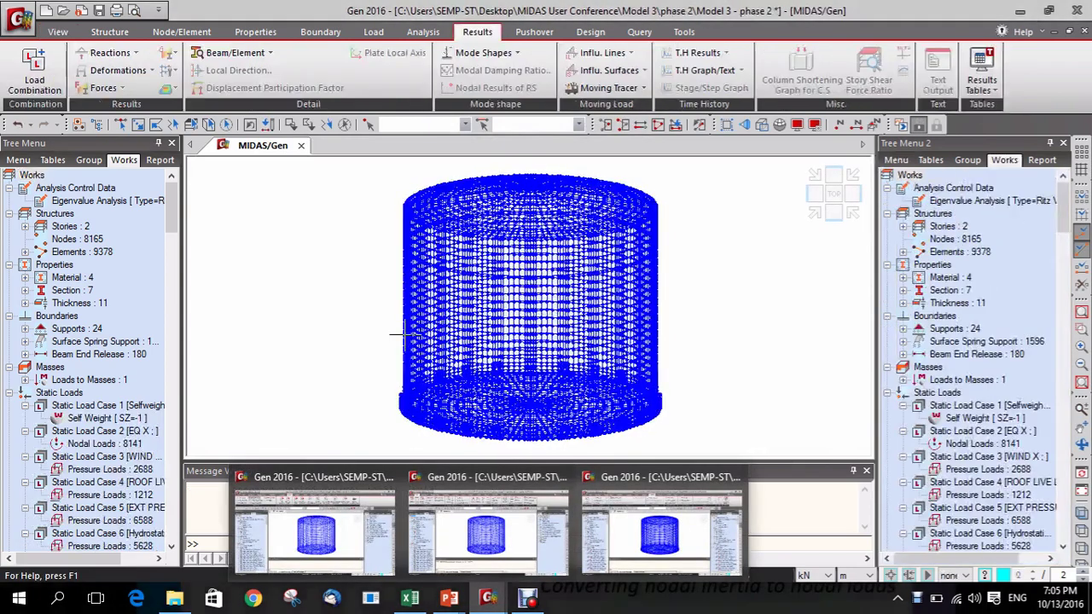
pyautogui.click(488, 529)
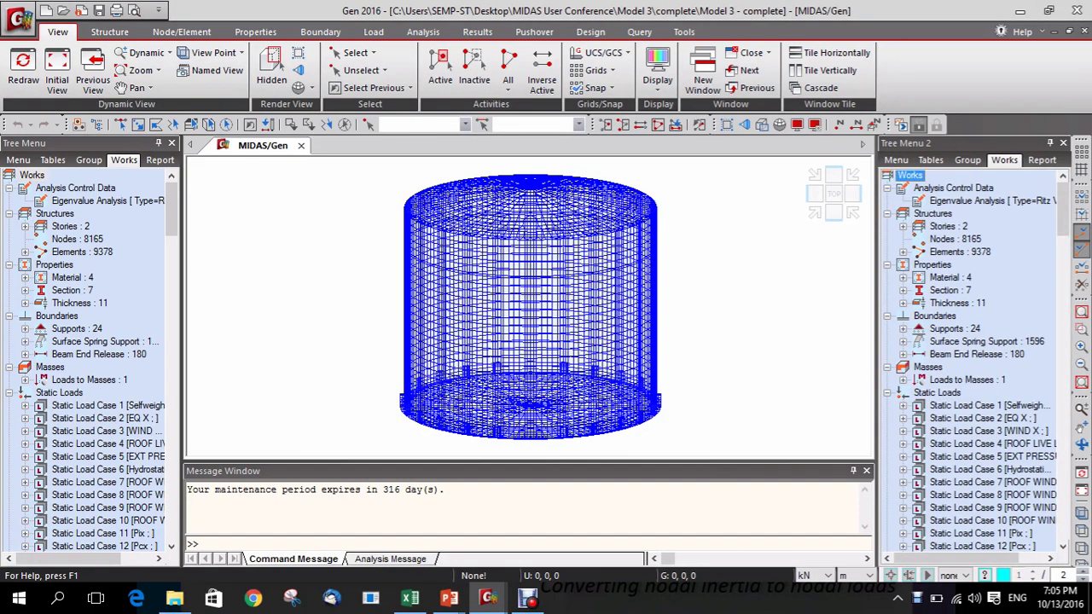
pyautogui.click(902, 418)
pyautogui.rightClick(973, 432)
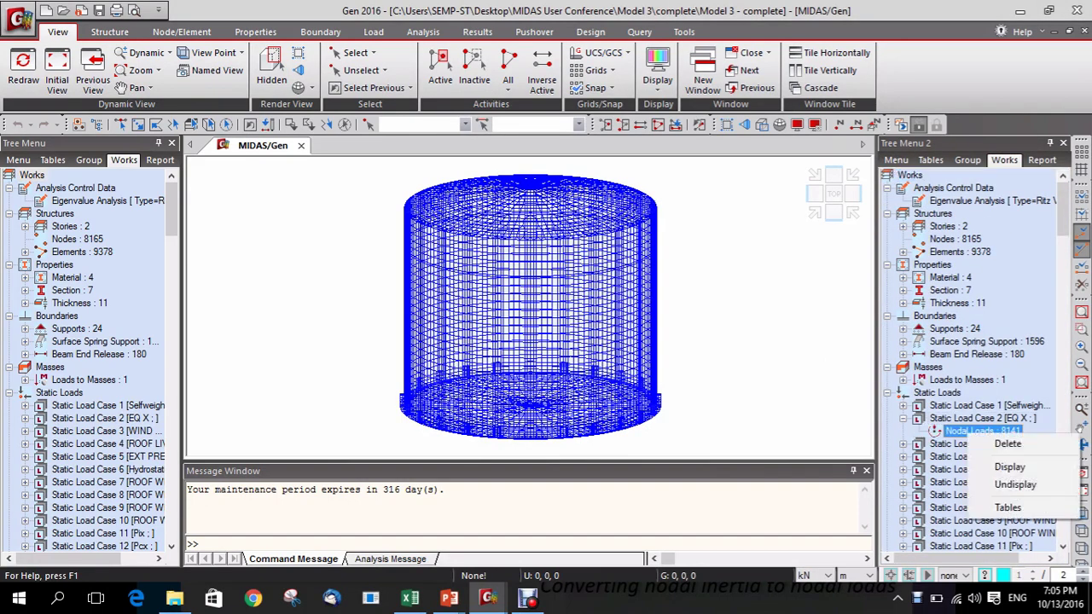
pyautogui.click(1010, 467)
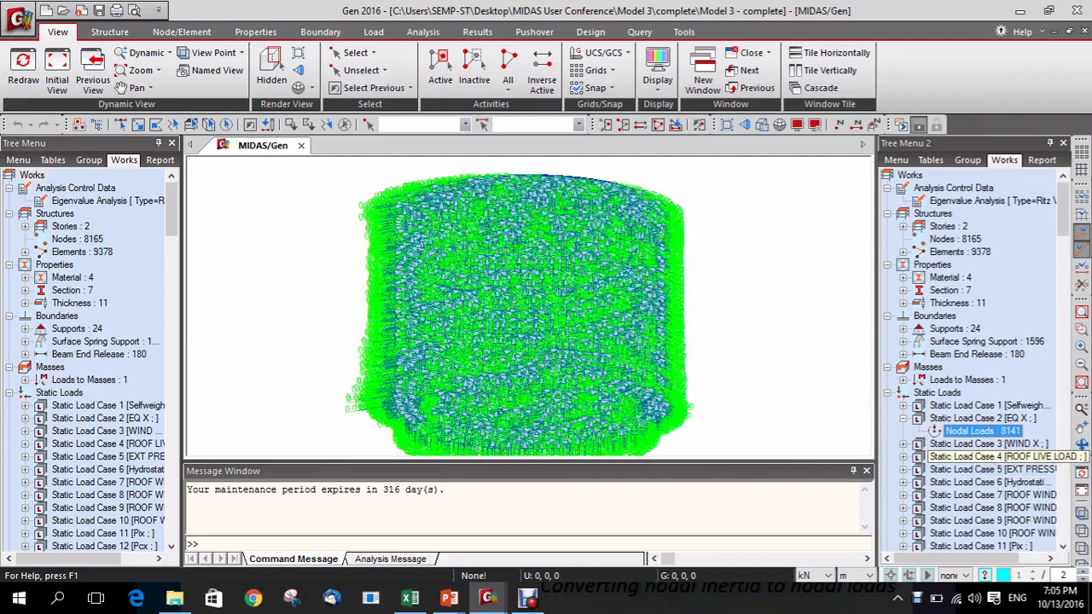